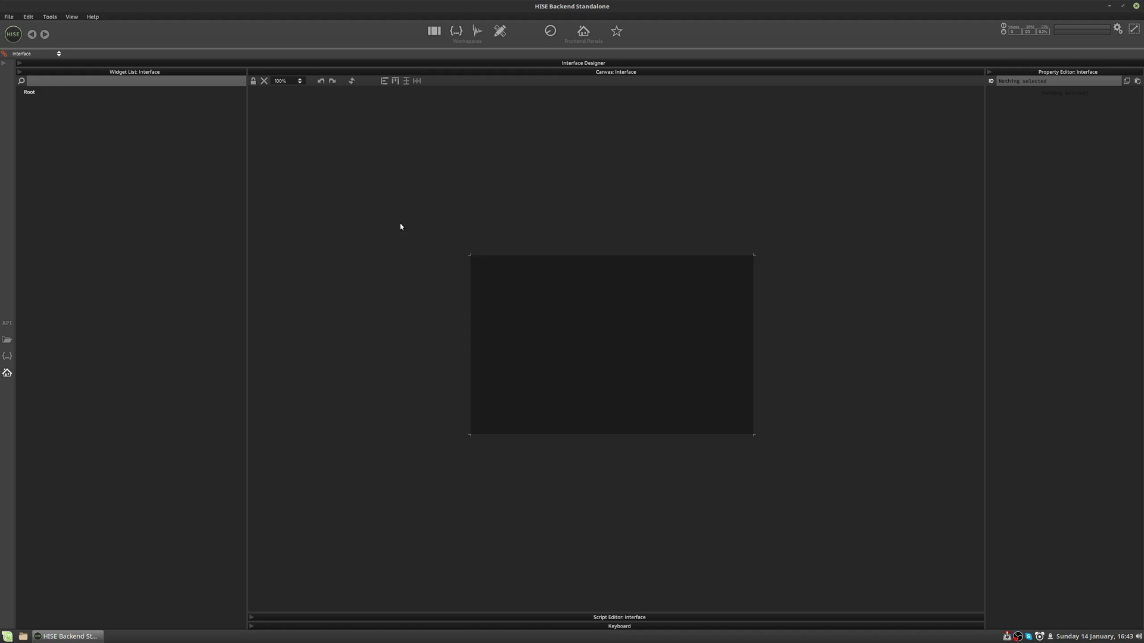
Switch the interface canvas to edit mode and set its zoom level to 200%
click(253, 81)
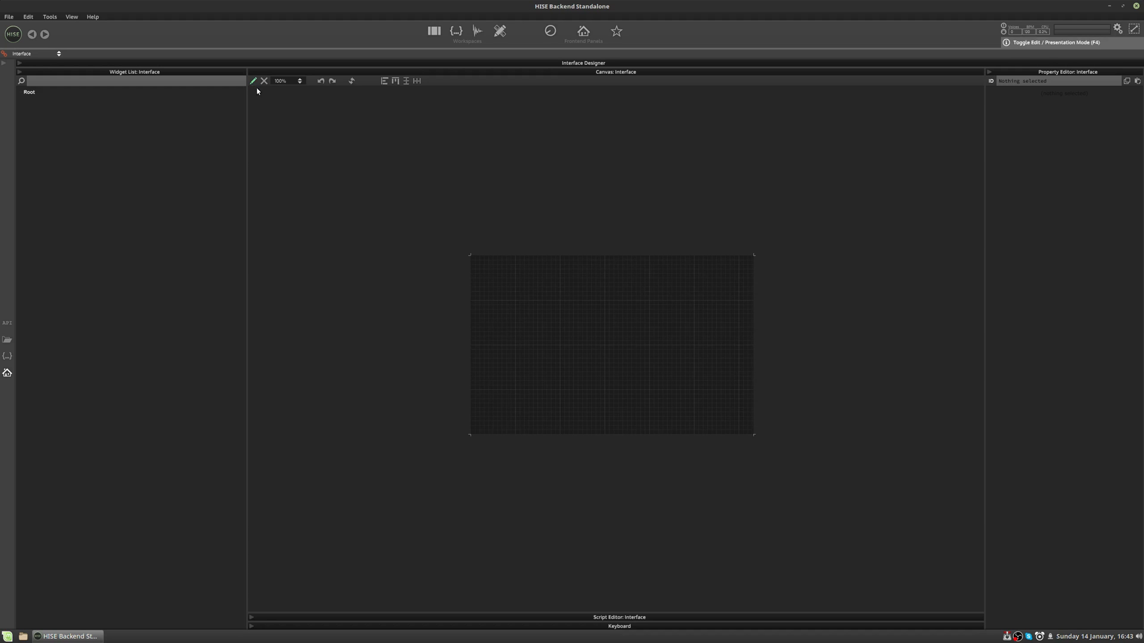
click(286, 80)
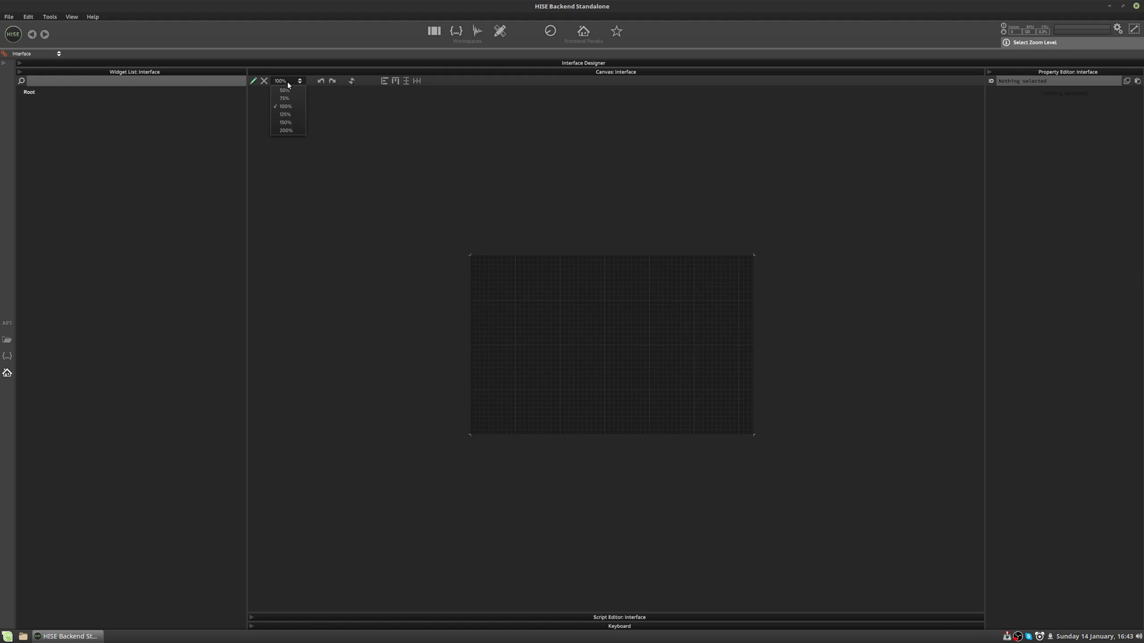
click(290, 130)
Add four button widgets at scattered positions on the canvas, duplicating existing ones for the last two
right_click(477, 248)
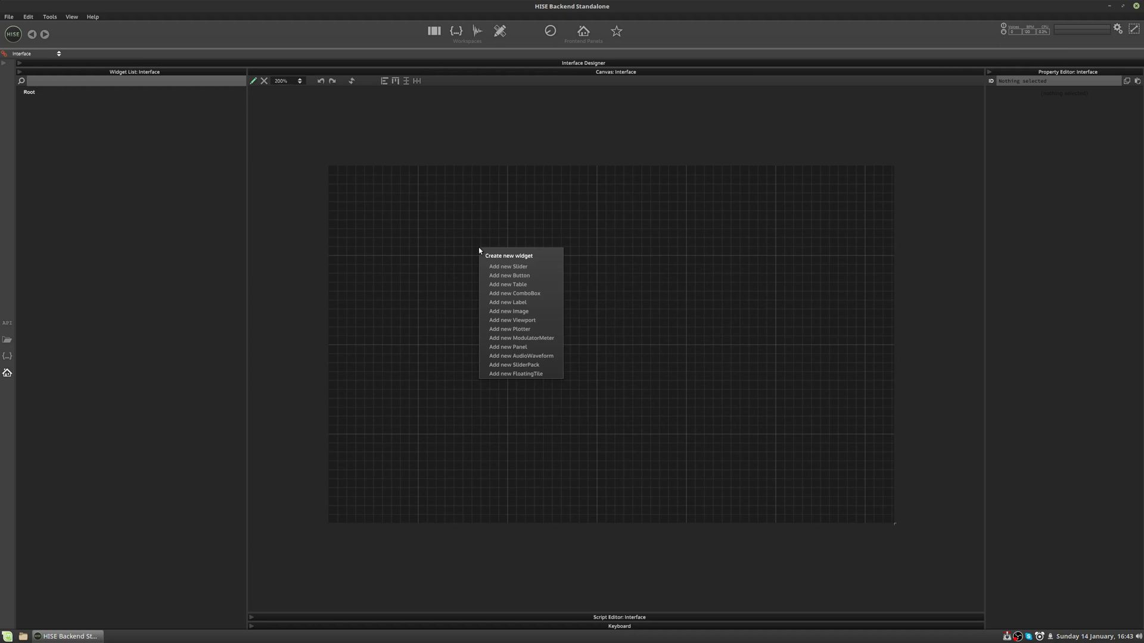
click(509, 275)
right_click(545, 392)
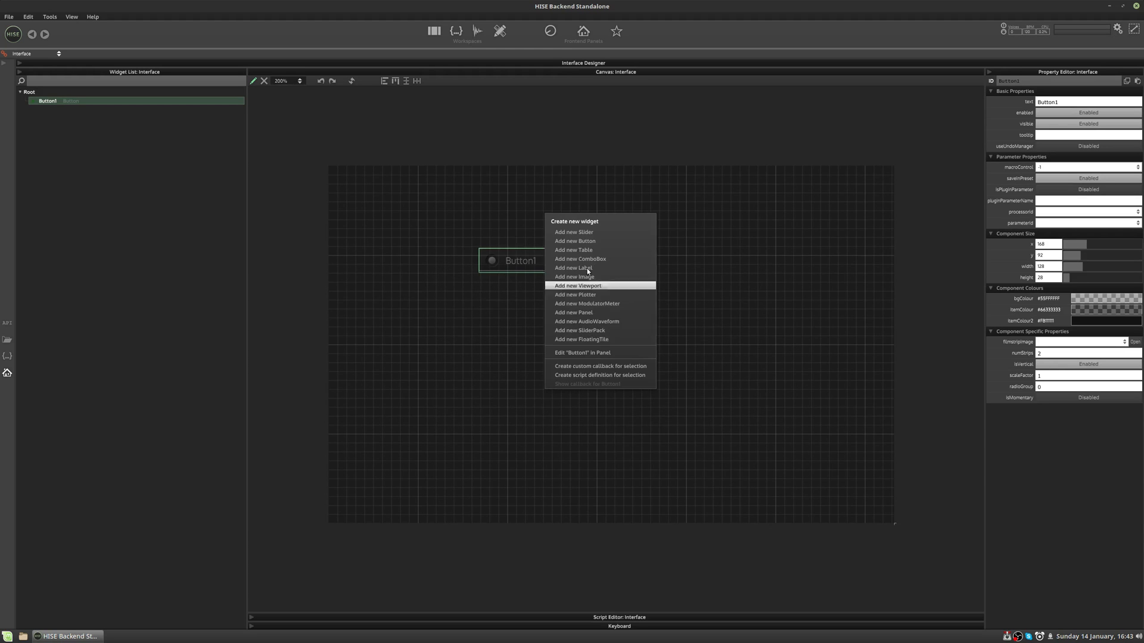
click(591, 240)
drag(763, 241, 424, 460)
key(ctrl+v)
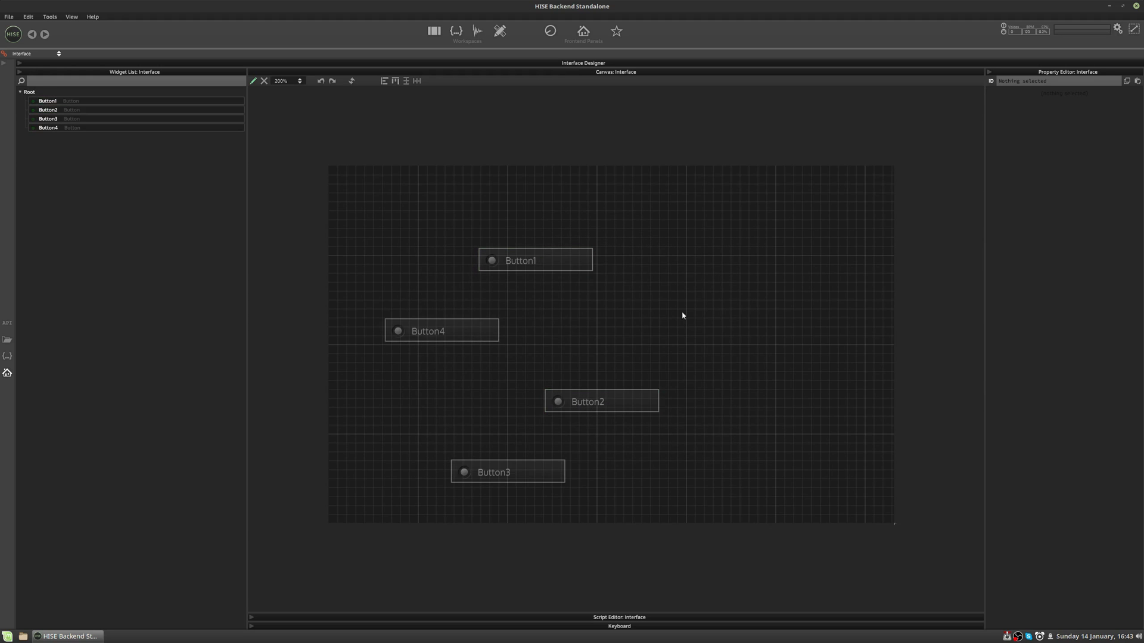
Arrange Button1 to Button4 in a descending diagonal at about (42, 41), (148, 131), (243, 215) and (340, 309)
click(556, 267)
drag(556, 267, 443, 221)
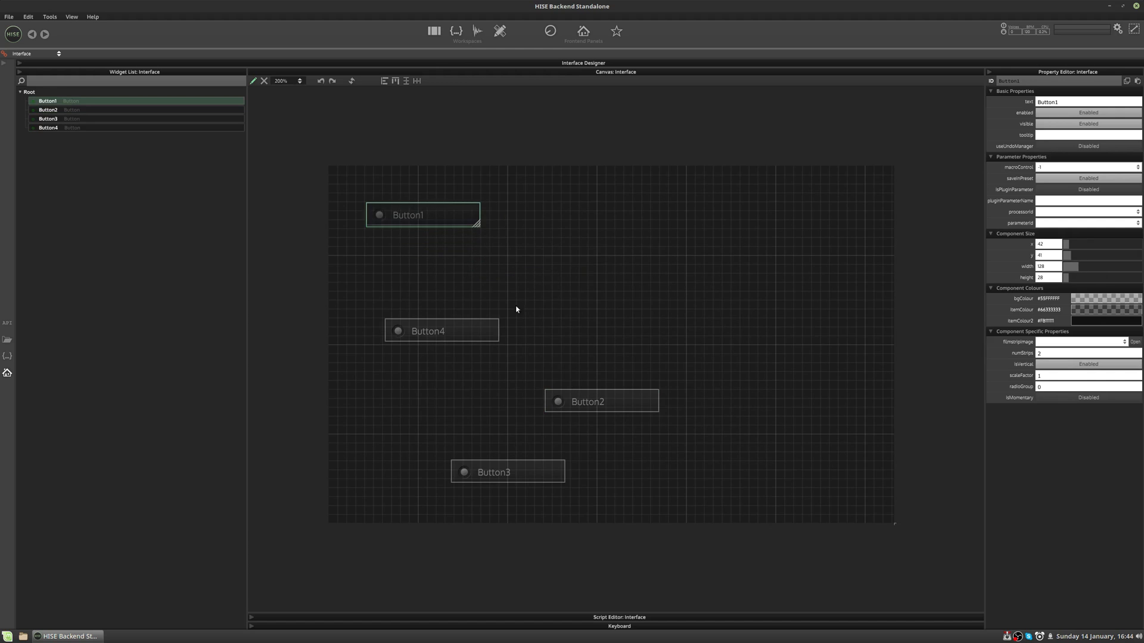
click(602, 402)
drag(602, 403, 689, 452)
click(442, 329)
click(523, 471)
drag(497, 467, 600, 360)
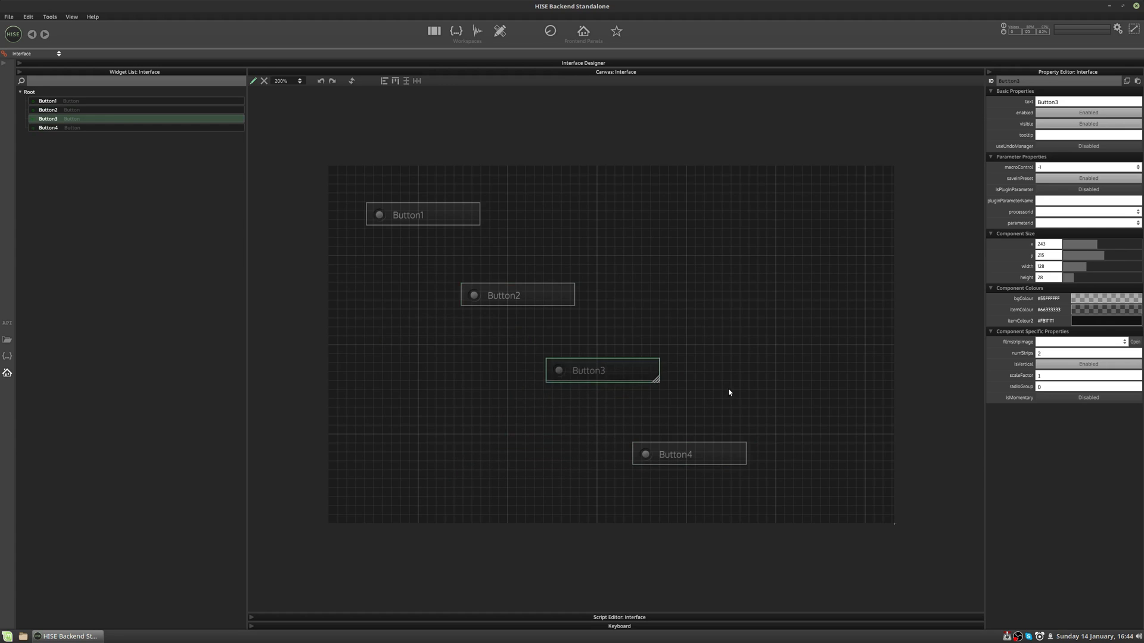
click(729, 393)
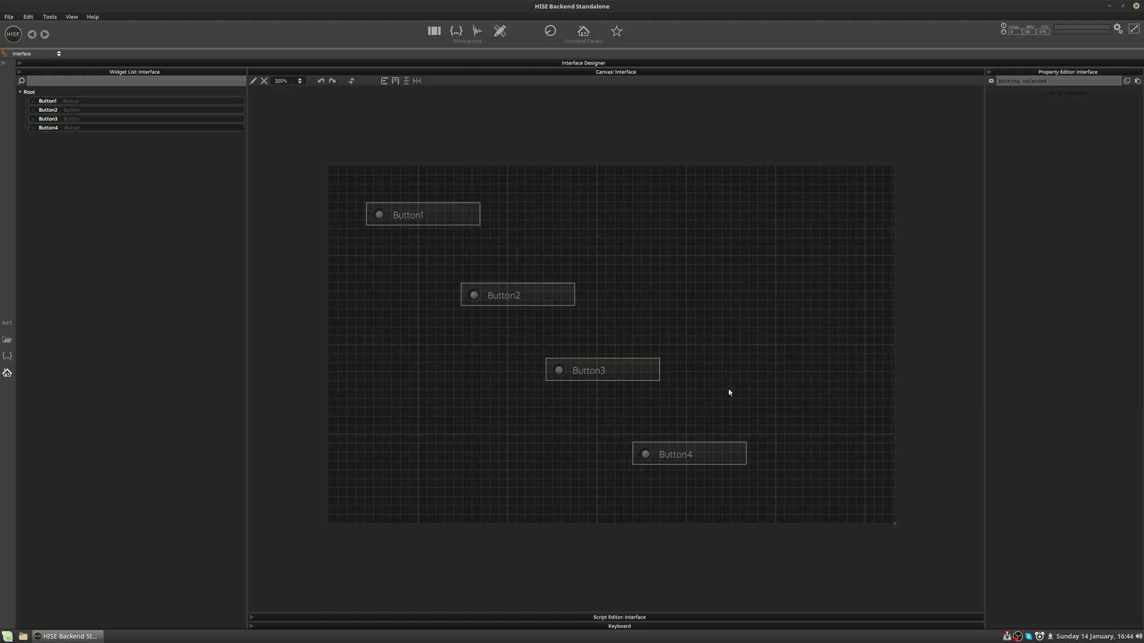
Open the JSON definition of Button1 and examine its type, id, position and size entries
click(413, 218)
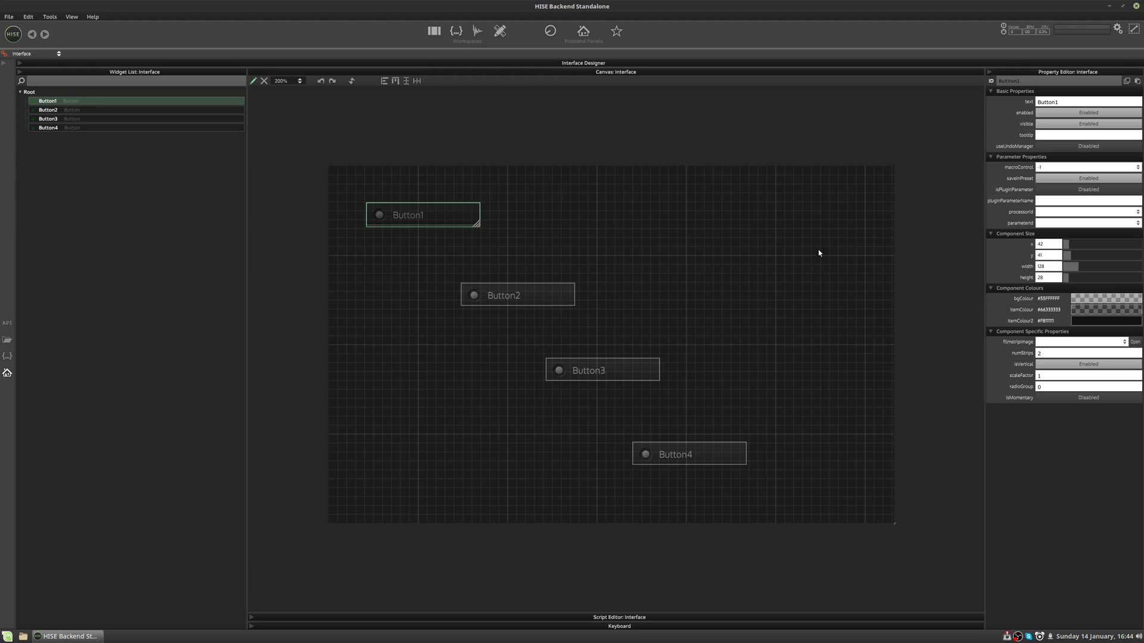
click(634, 278)
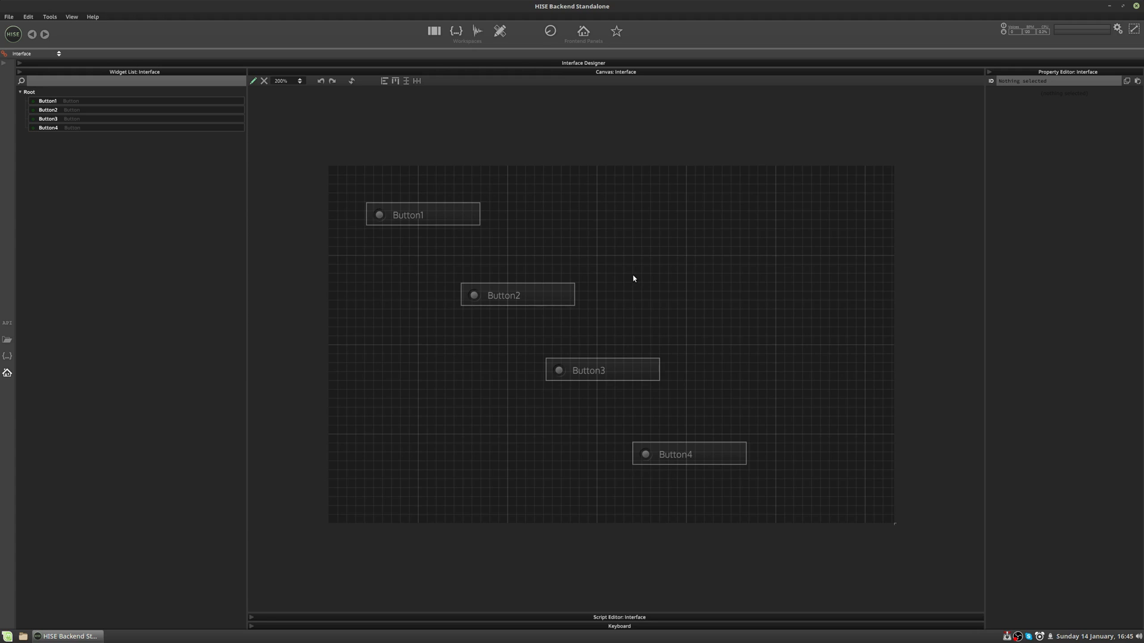
drag(633, 278, 293, 144)
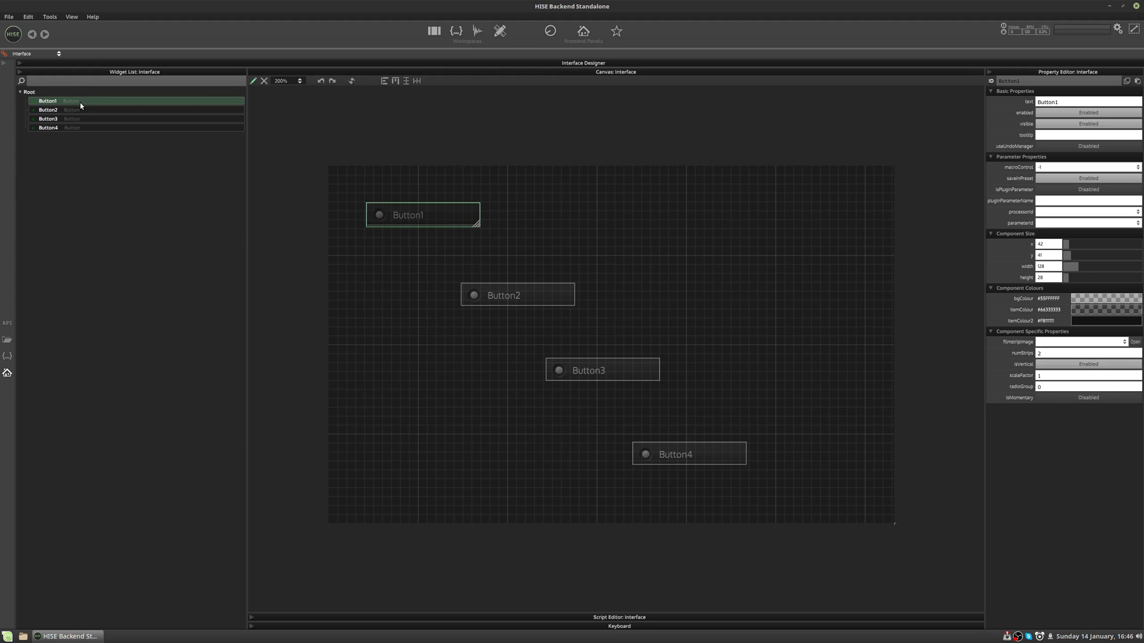
key(ctrl+j)
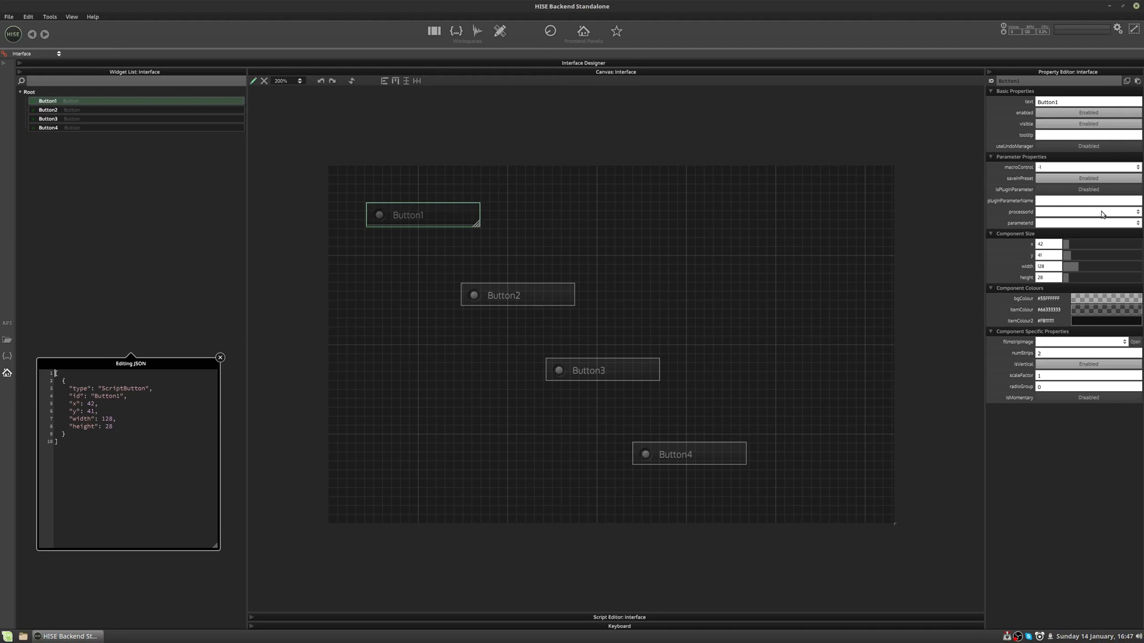
click(221, 358)
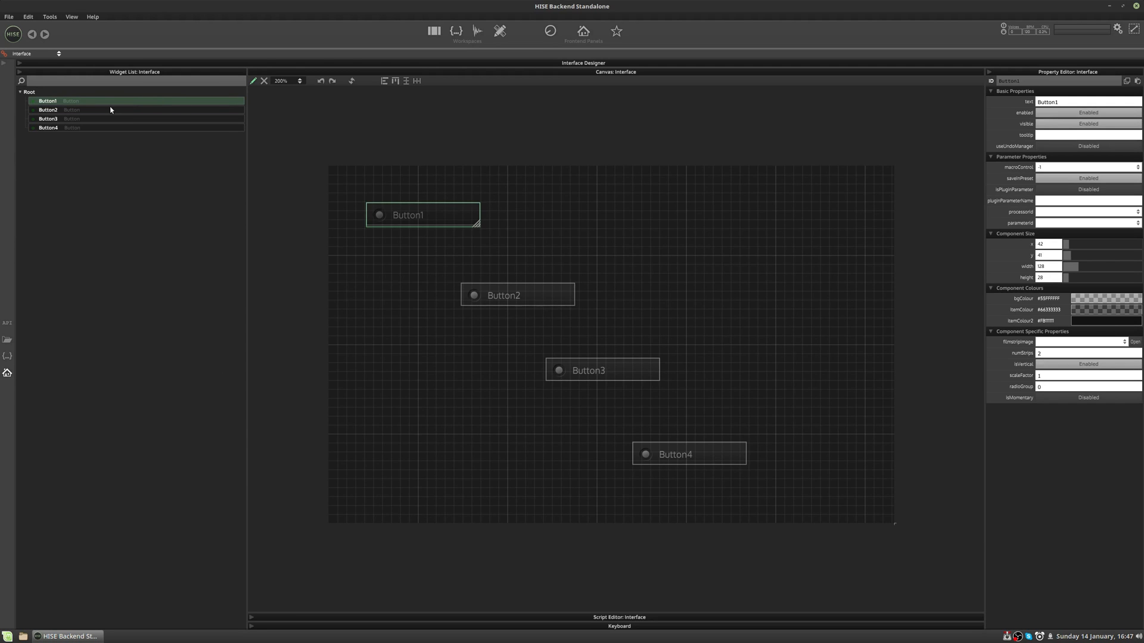
Examine the combined JSON definition of Button1 and Button2, and that of all four buttons
shift+click(87, 111)
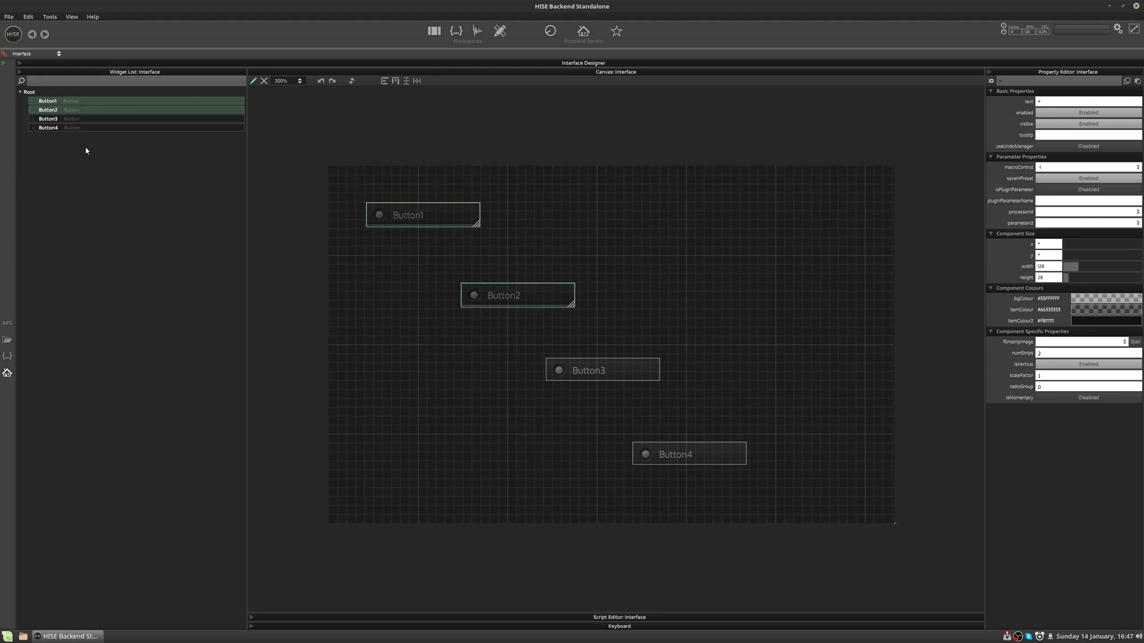
key(j)
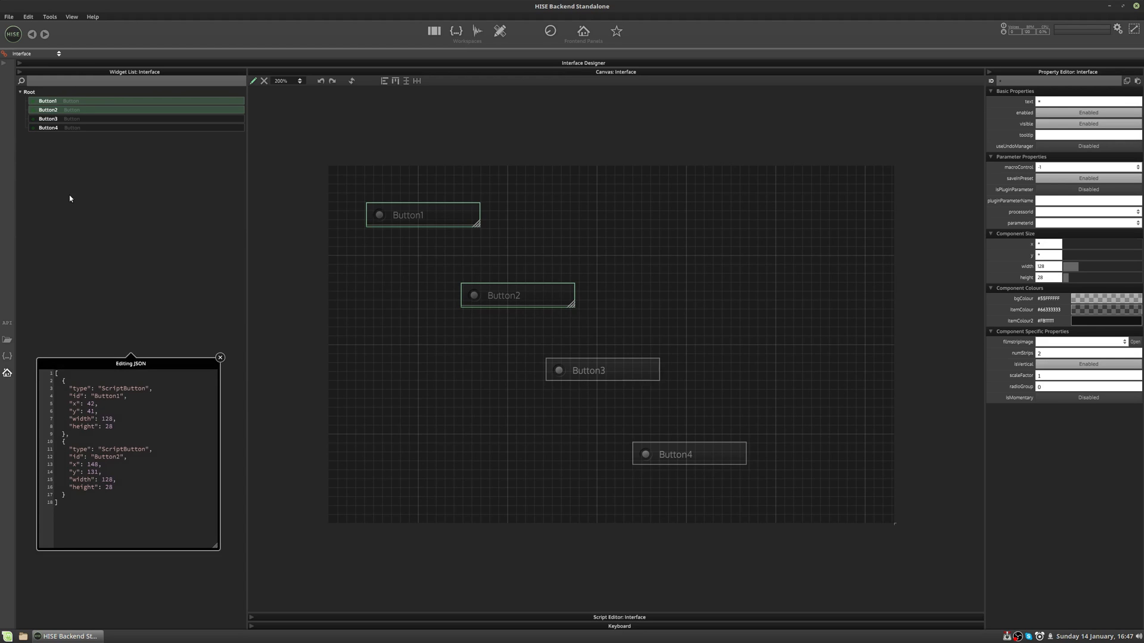
shift+click(72, 127)
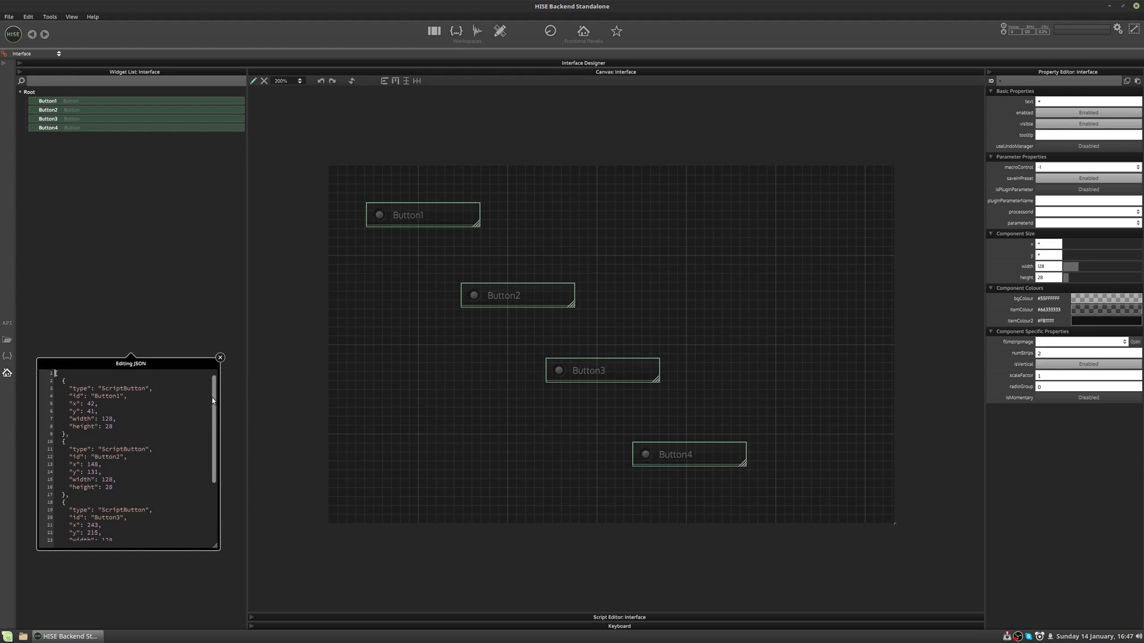
mouse_move(214, 388)
mouse_down()
mouse_move(209, 471)
mouse_move(215, 403)
mouse_up()
scroll(215, 403, down, 3)
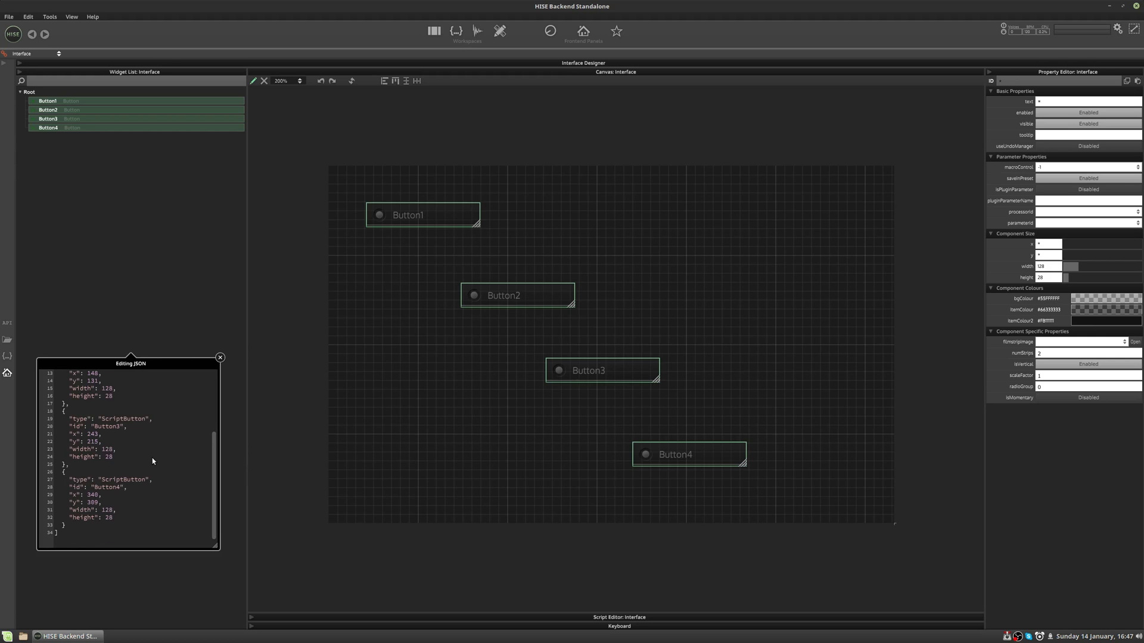
scroll(150, 462, up, 4)
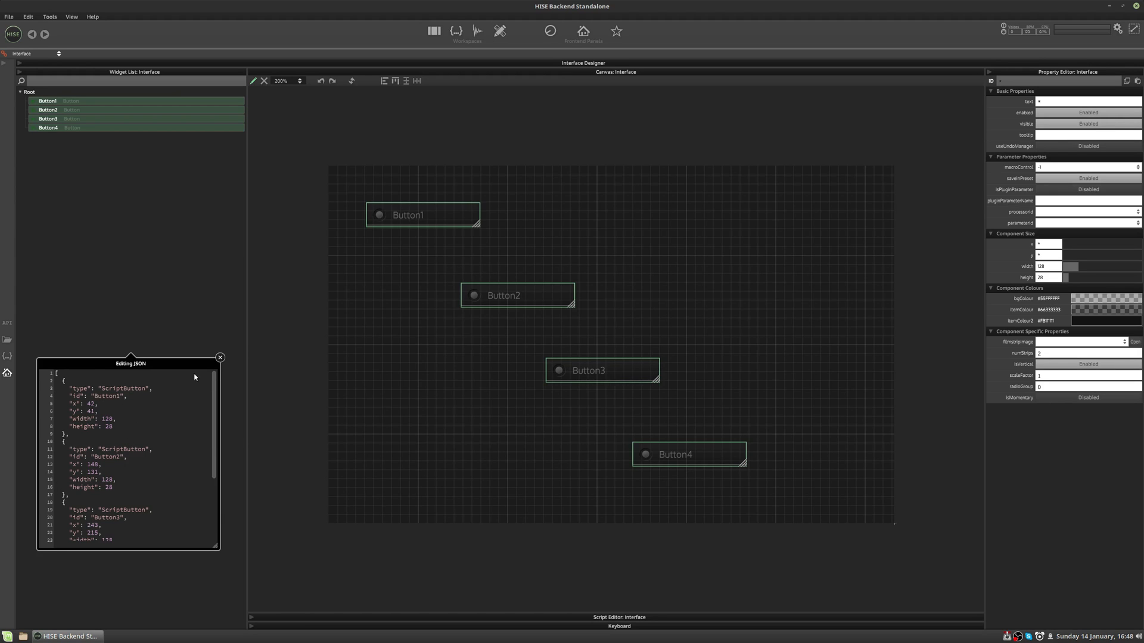
click(220, 358)
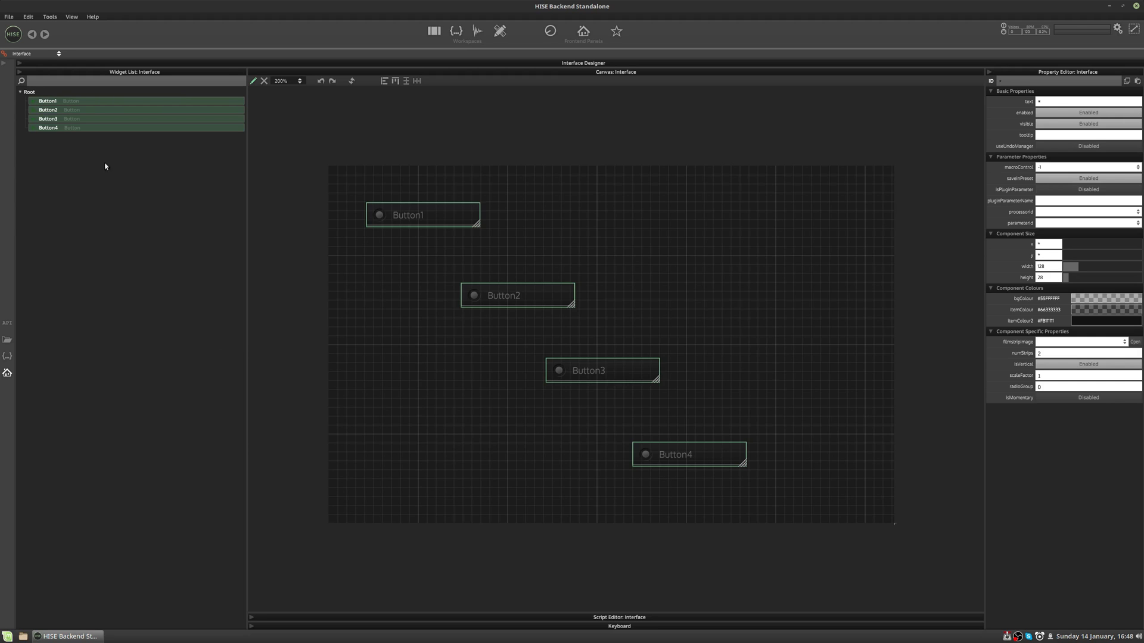
Add a "saveInPreset" property with the value 0 after the height in Button1's JSON definition and apply it
click(87, 100)
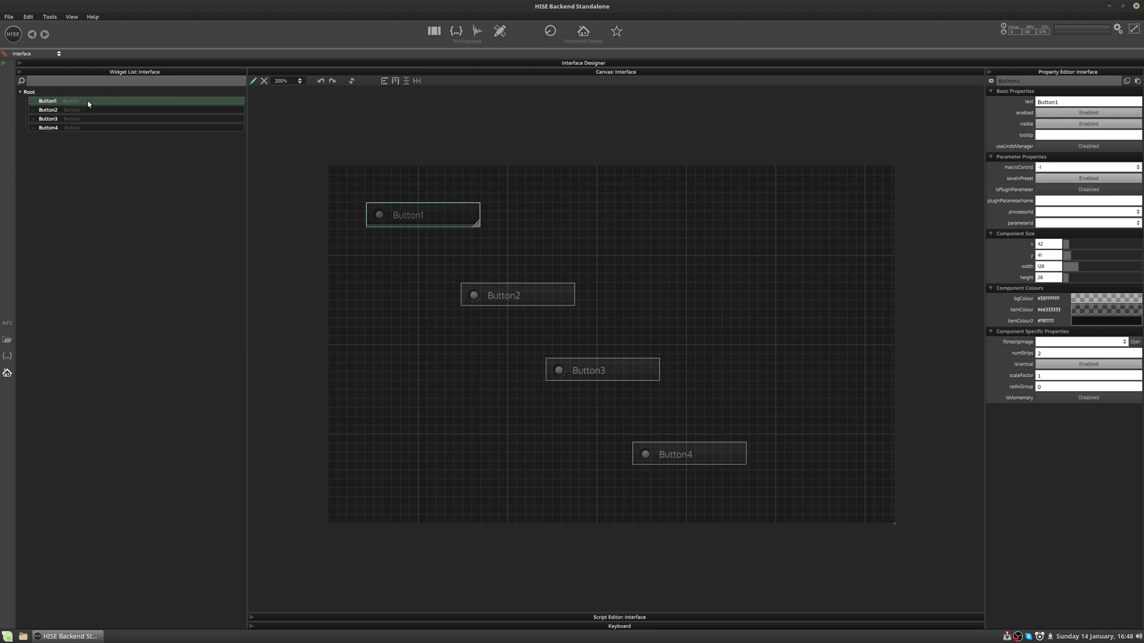
key(j)
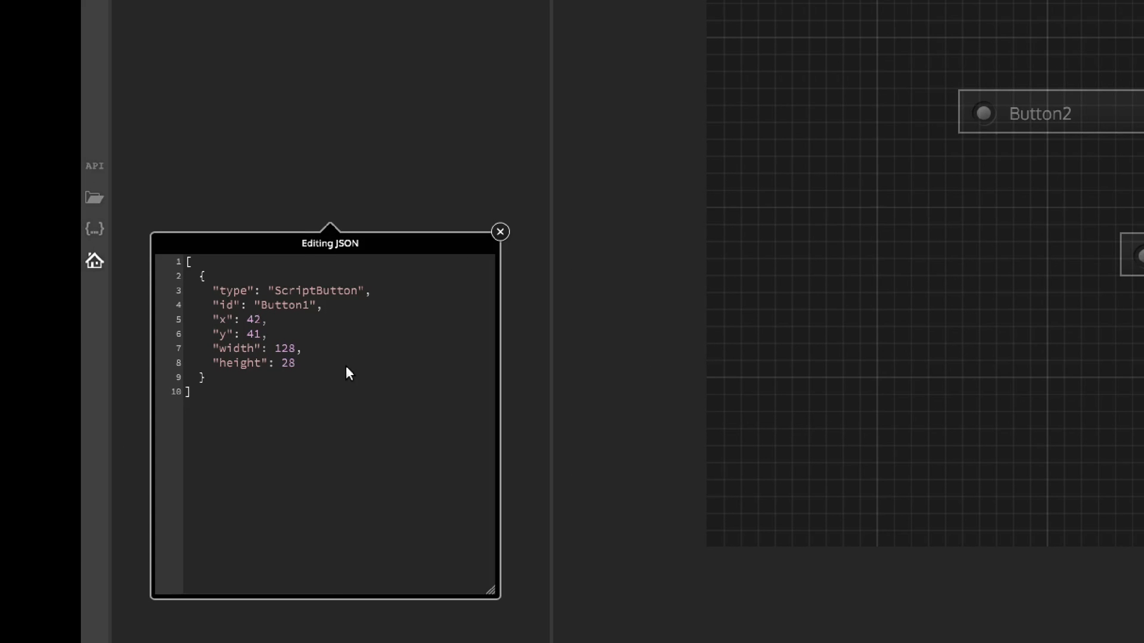
text(,)
key(Return)
text("saveInPreset")
text(:)
text(0)
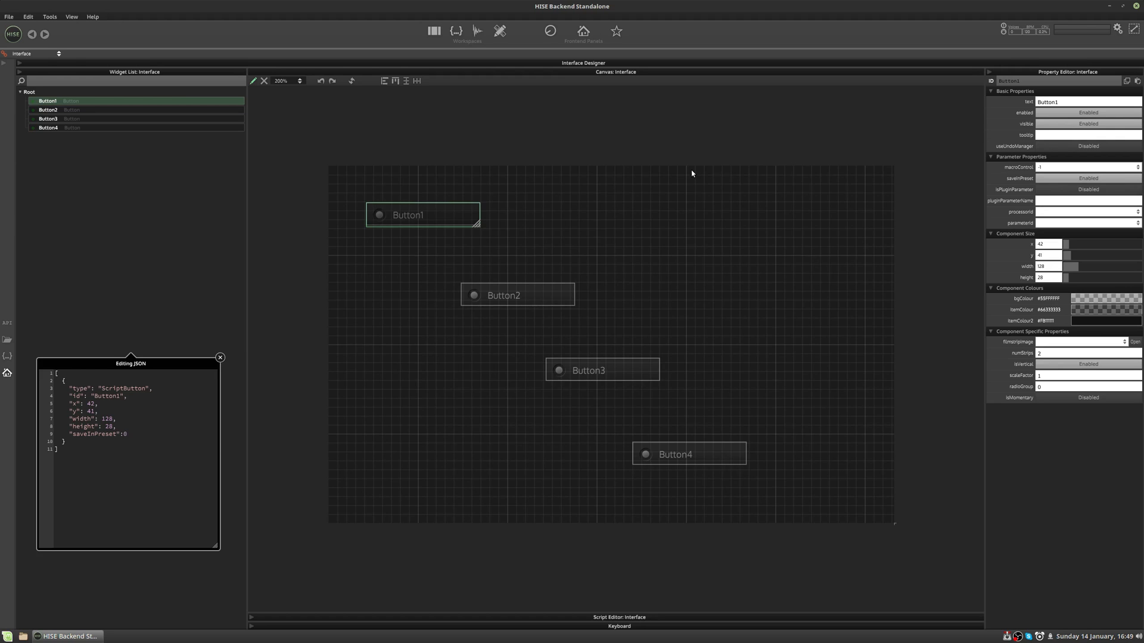
click(692, 173)
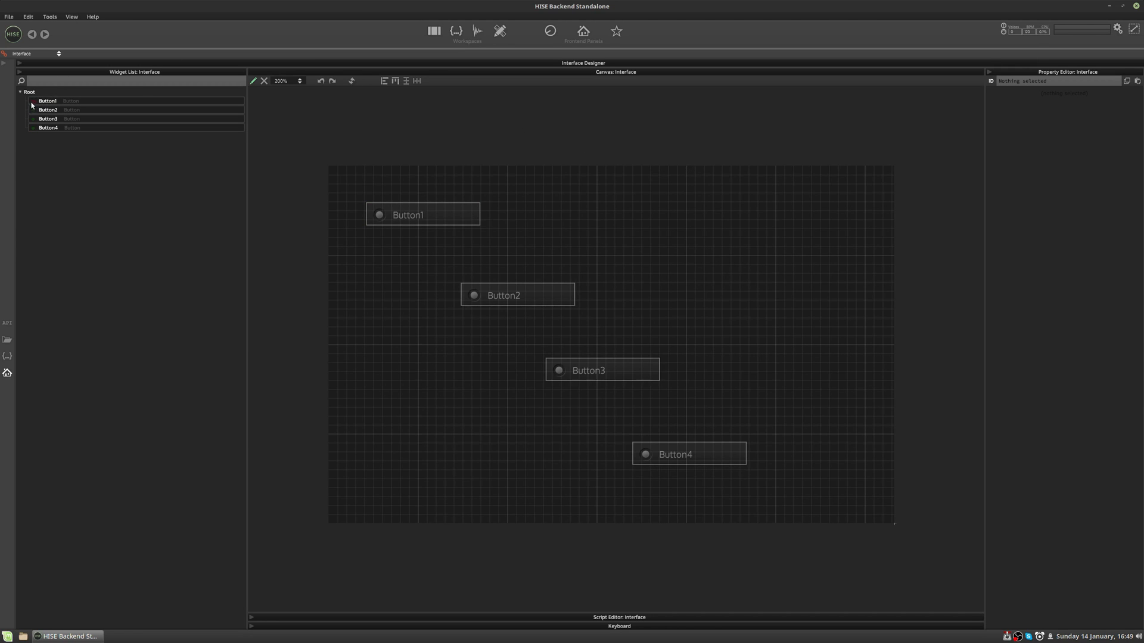
Set "saveInPreset" to 1 in Button1's JSON definition and apply the change
click(63, 102)
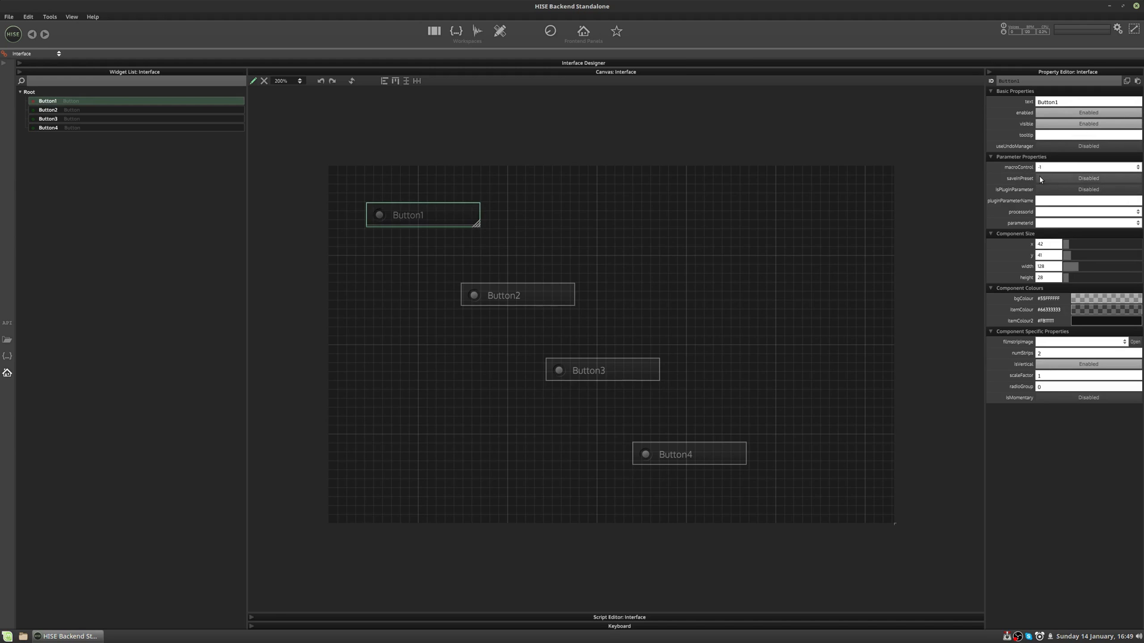
key(ctrl+j)
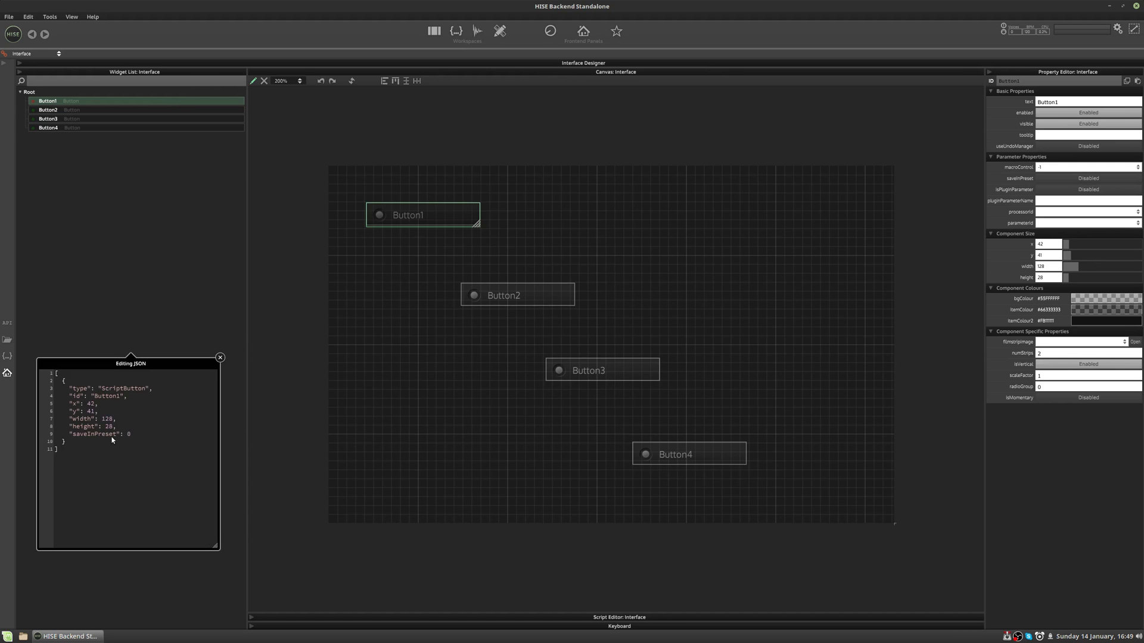
key(BackSpace)
text(1)
key(F5)
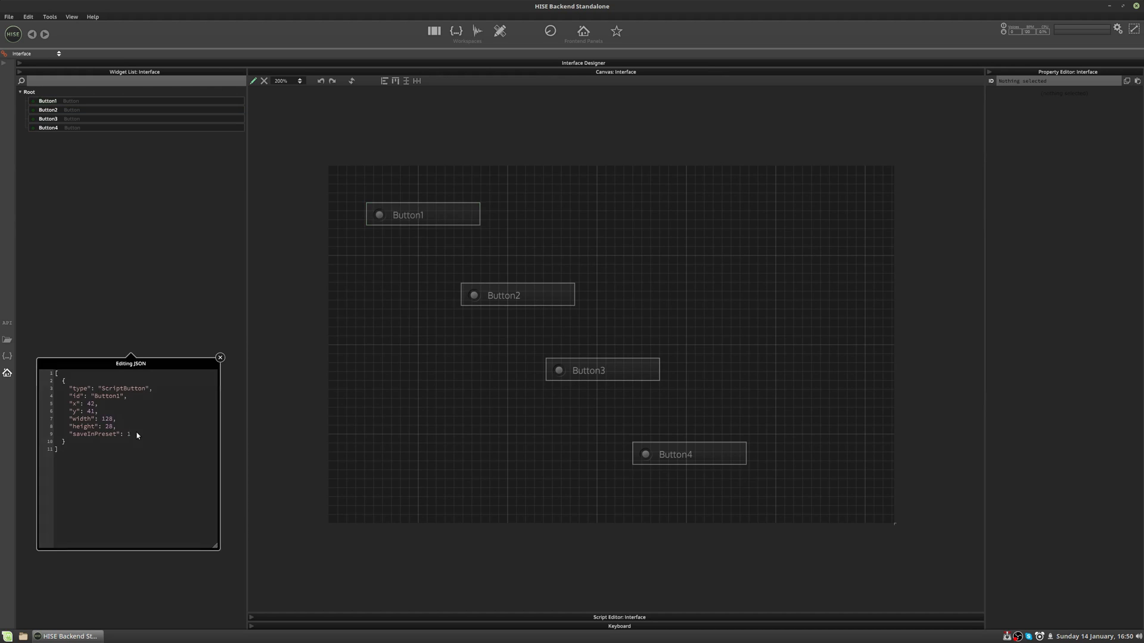
Compare Button1's JSON definition with its saveInPreset setting among the widget properties
click(49, 100)
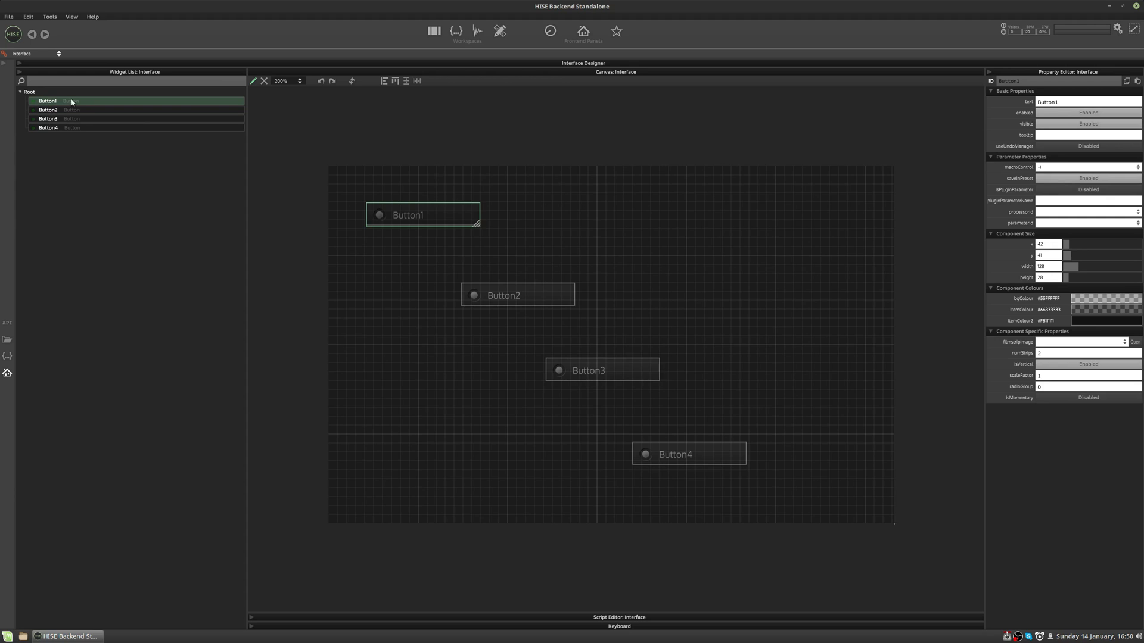
key(j)
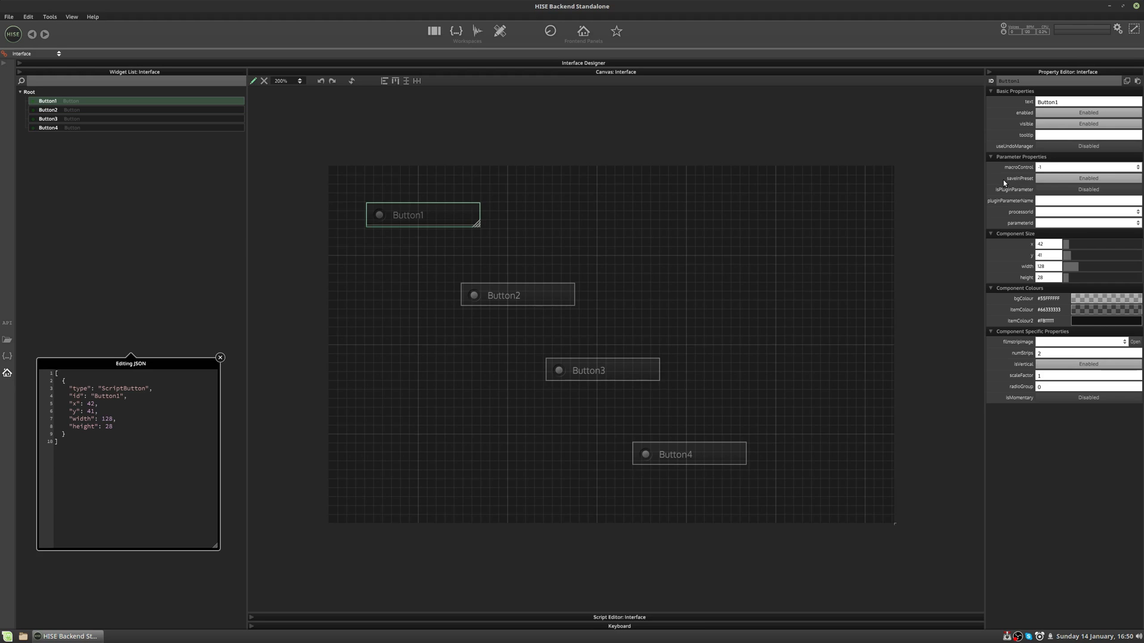
click(220, 358)
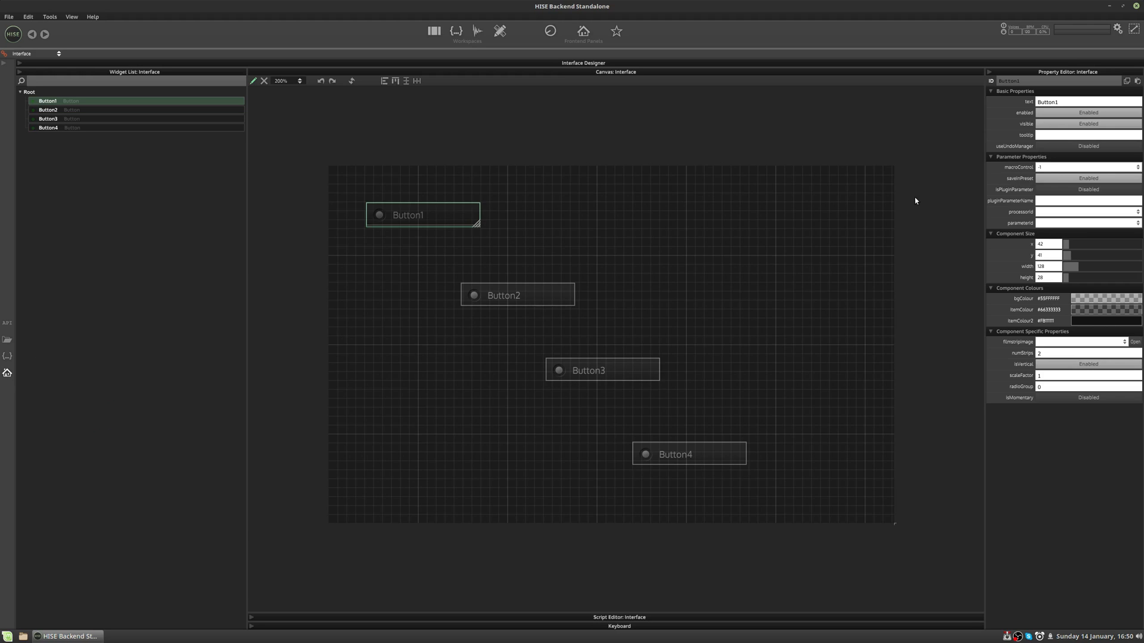
Disable Button1's saveInPreset setting in its widget properties and check its JSON definition
click(1071, 178)
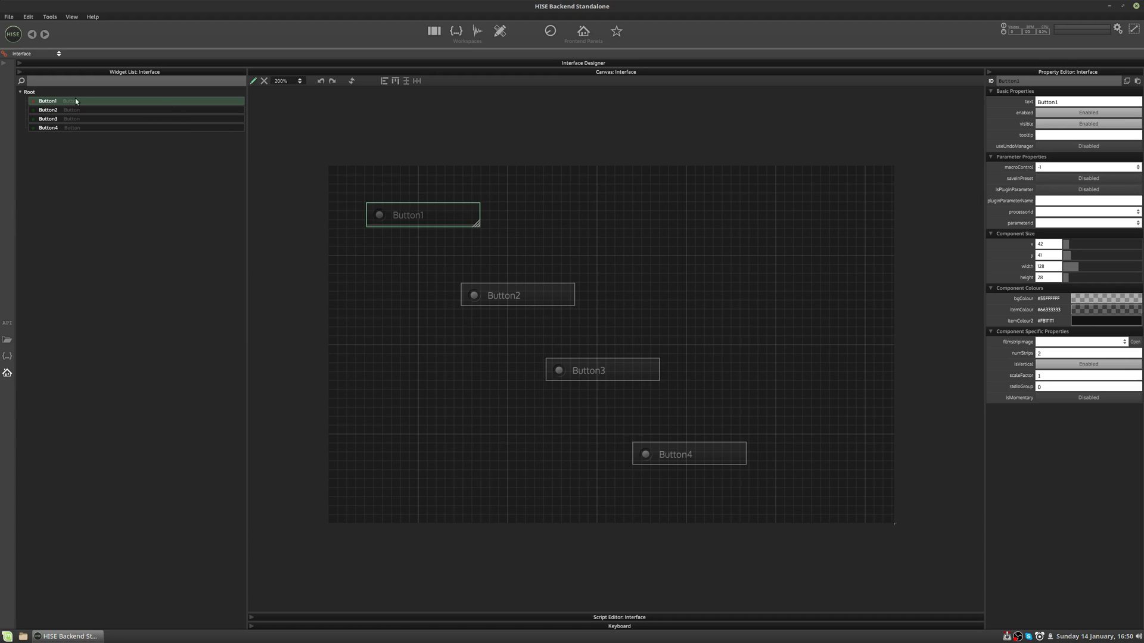
key(j)
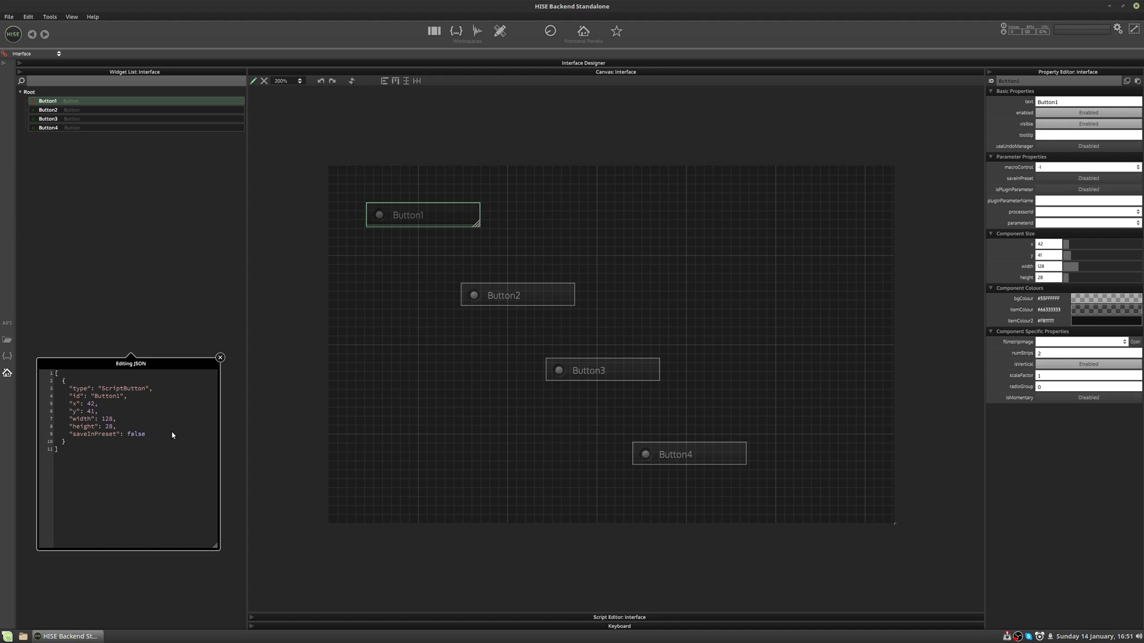
click(220, 358)
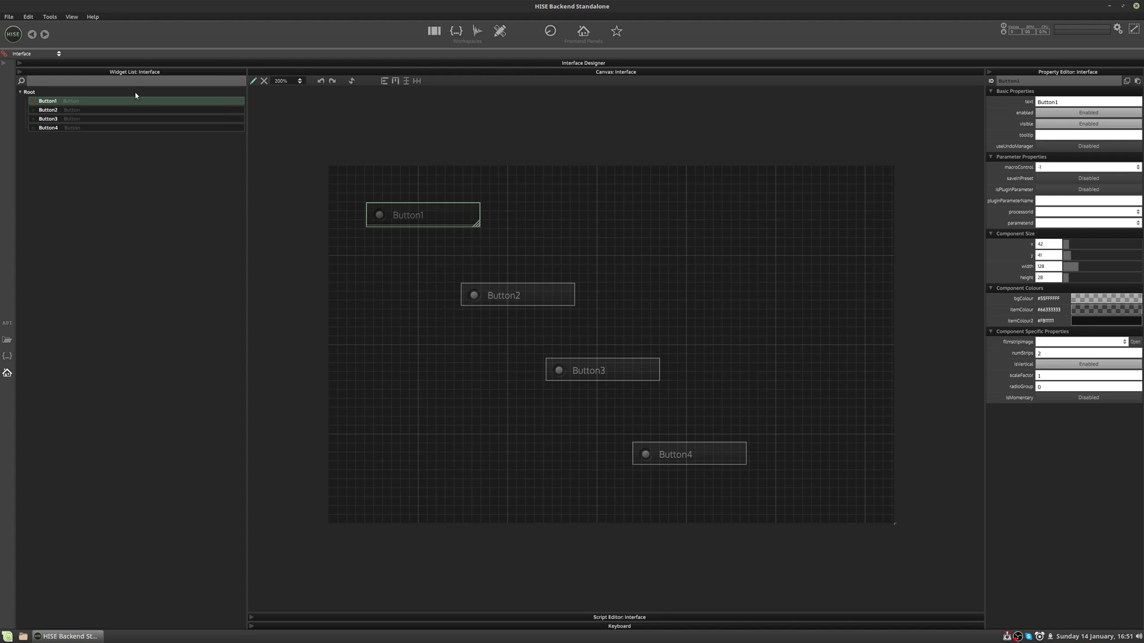
Open the JSON of all four buttons together and add "saveInPreset": false after the height in Button2's entry
shift+click(125, 126)
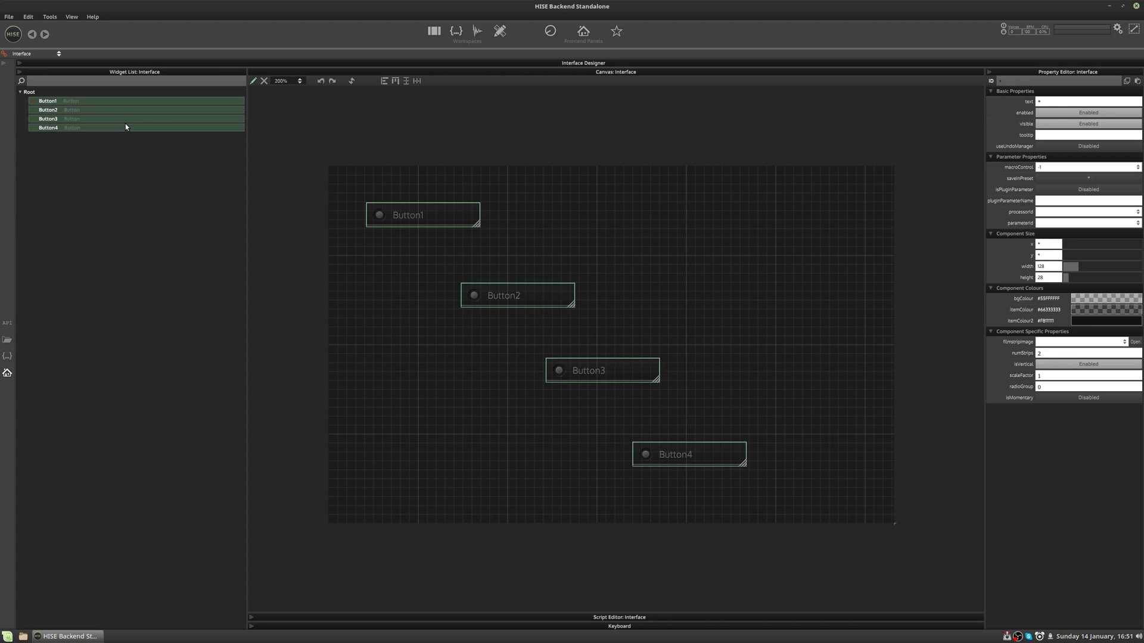
key(j)
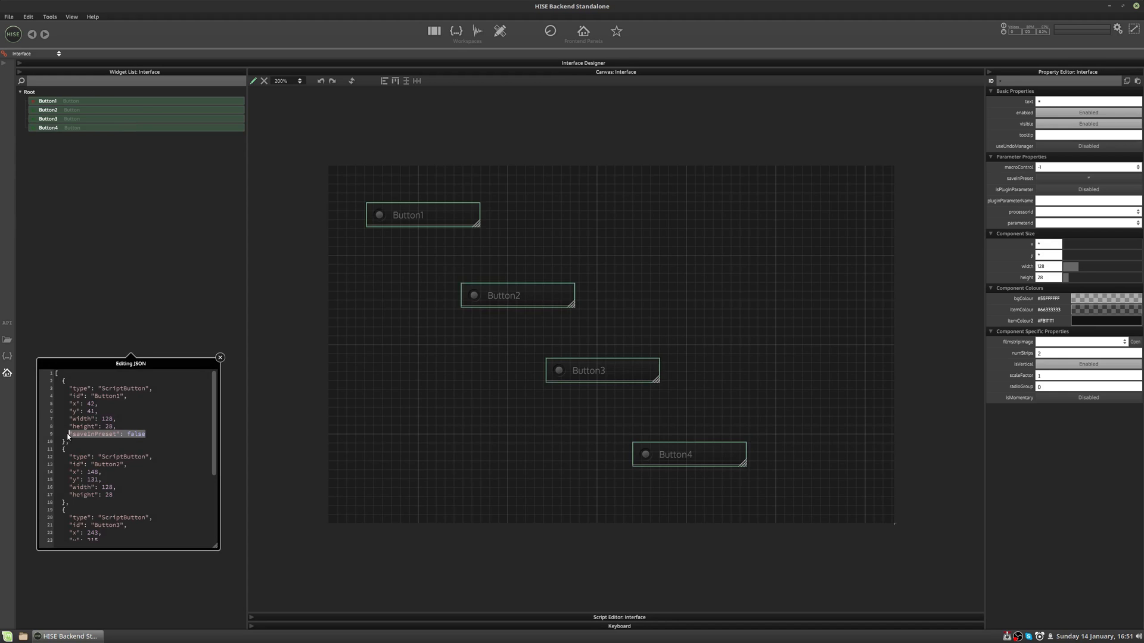
click(124, 493)
key(Return)
text("saveInPreset": false)
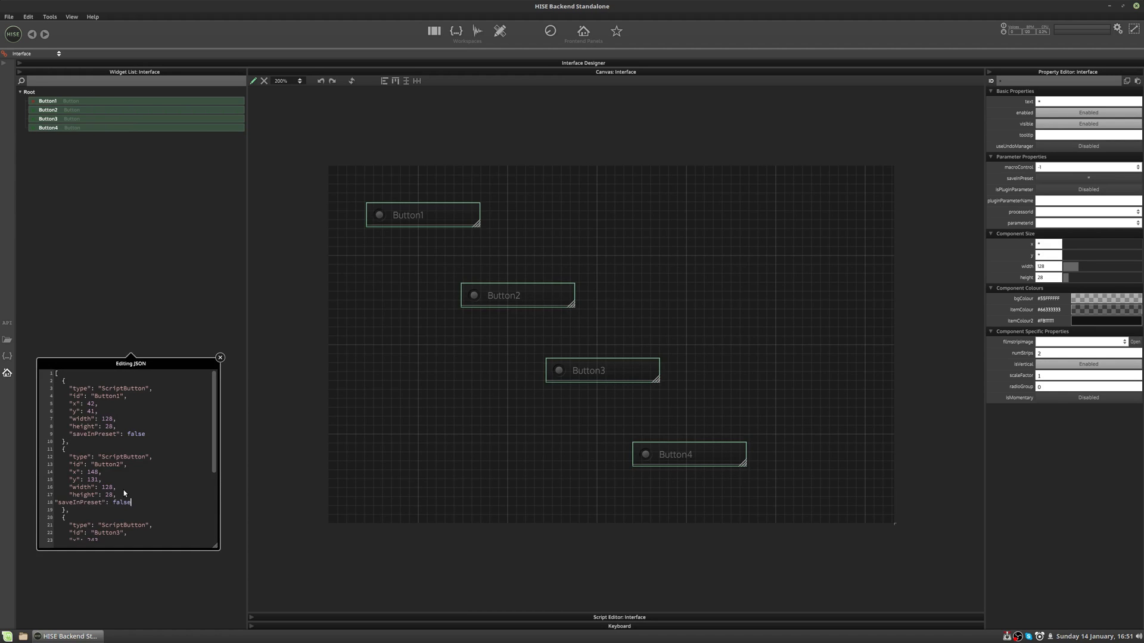
Indent Button2's saveInPreset line and add "saveInPreset": false after the height in Button3's JSON entry
key(Home)
key(Tab)
scroll(189, 465, down, 3)
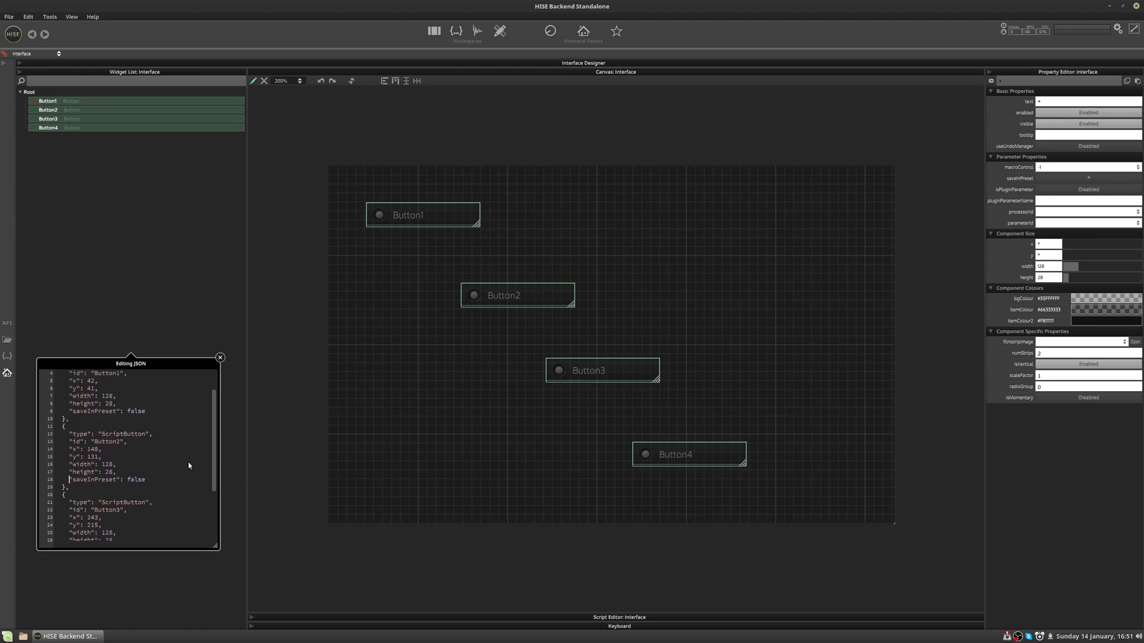
click(132, 495)
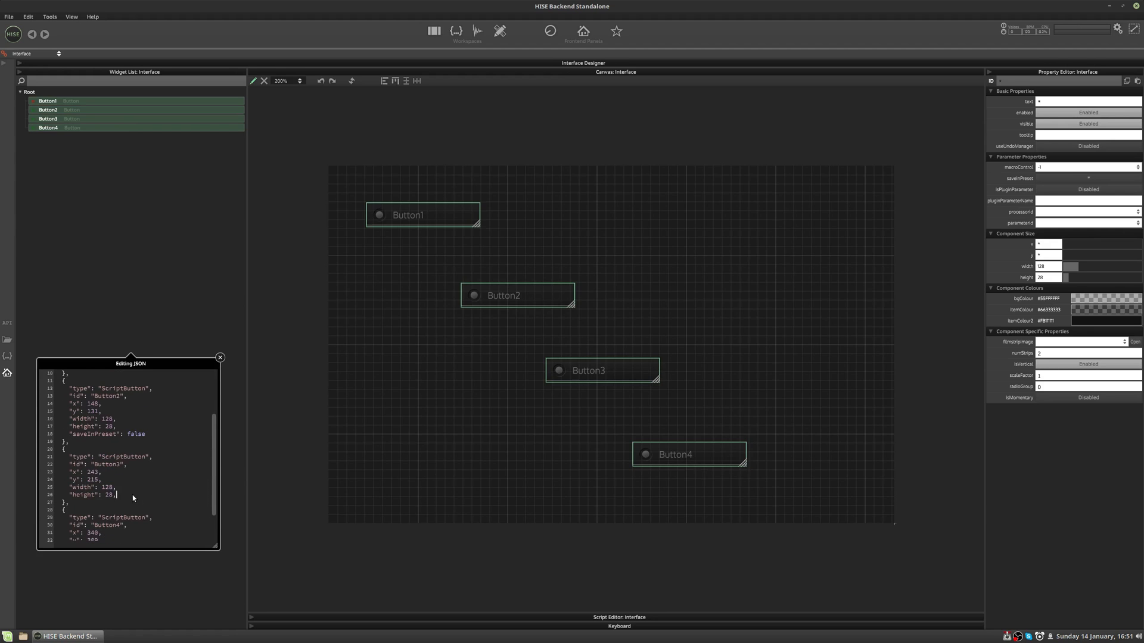
text(,)
key(Return)
key(Tab)
text("saveInPreset": false)
Add "saveInPreset": false after the height in Button4's JSON entry and apply the edited JSON
scroll(133, 496, down, 2)
scroll(132, 496, down, 1)
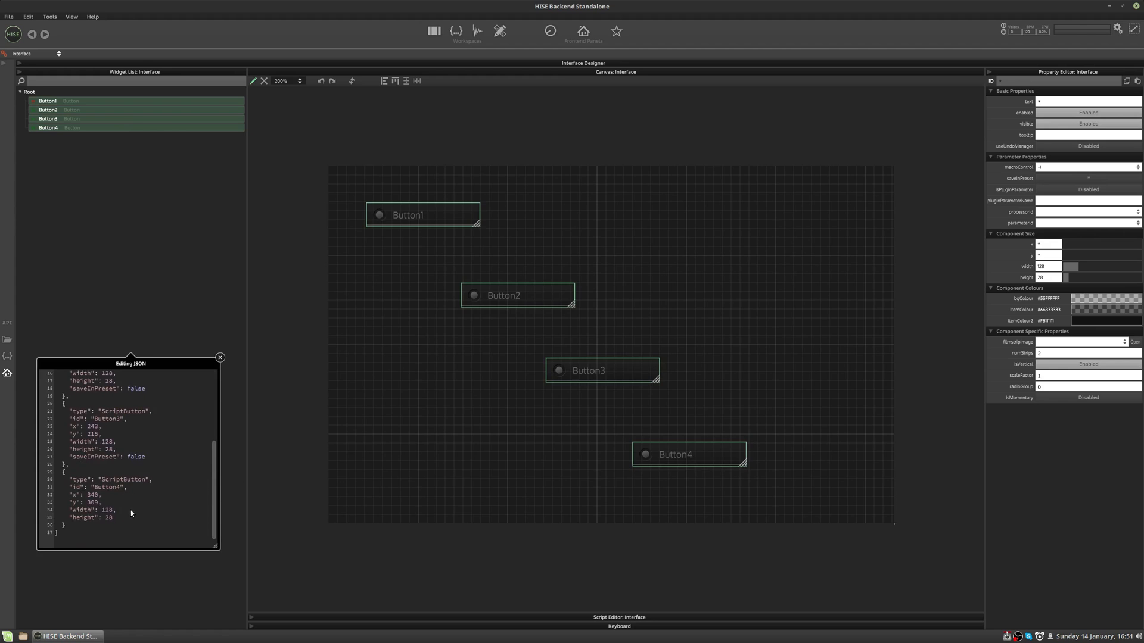
click(130, 519)
text(,)
key(Return)
text("saveInPreset": false)
key(F5)
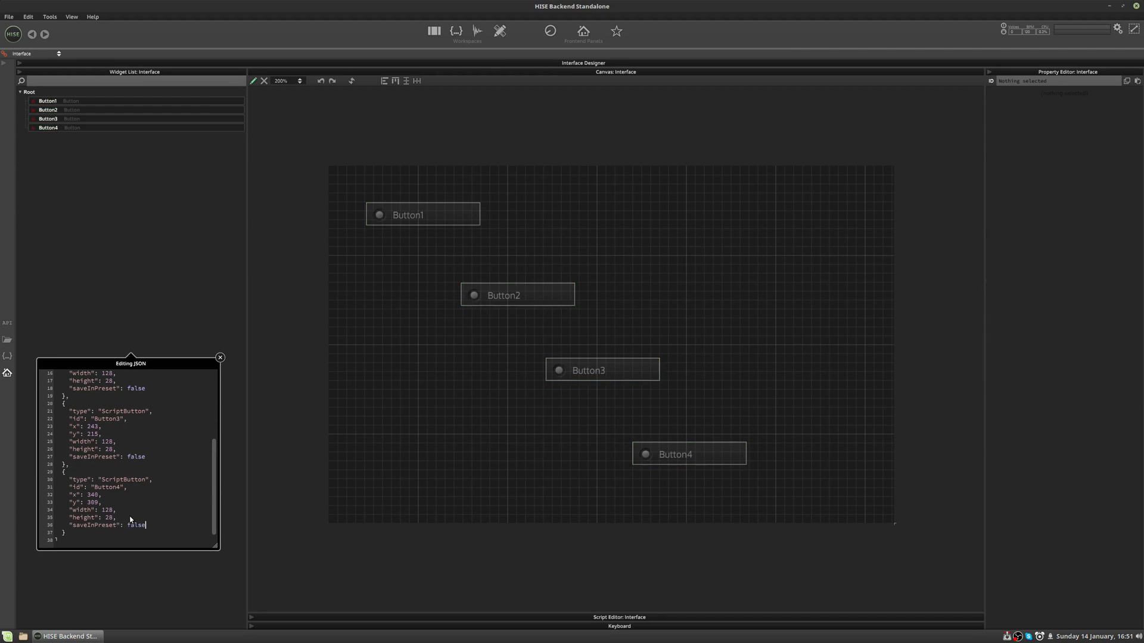
Check the saveInPreset setting of each of the four buttons in their widget properties
click(49, 102)
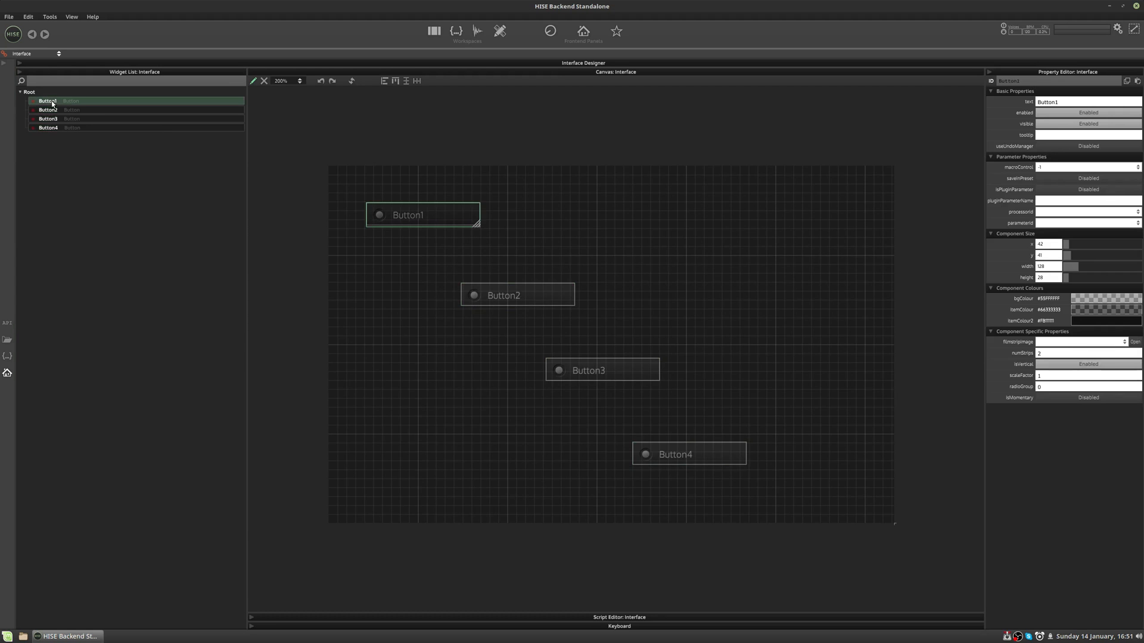
click(176, 110)
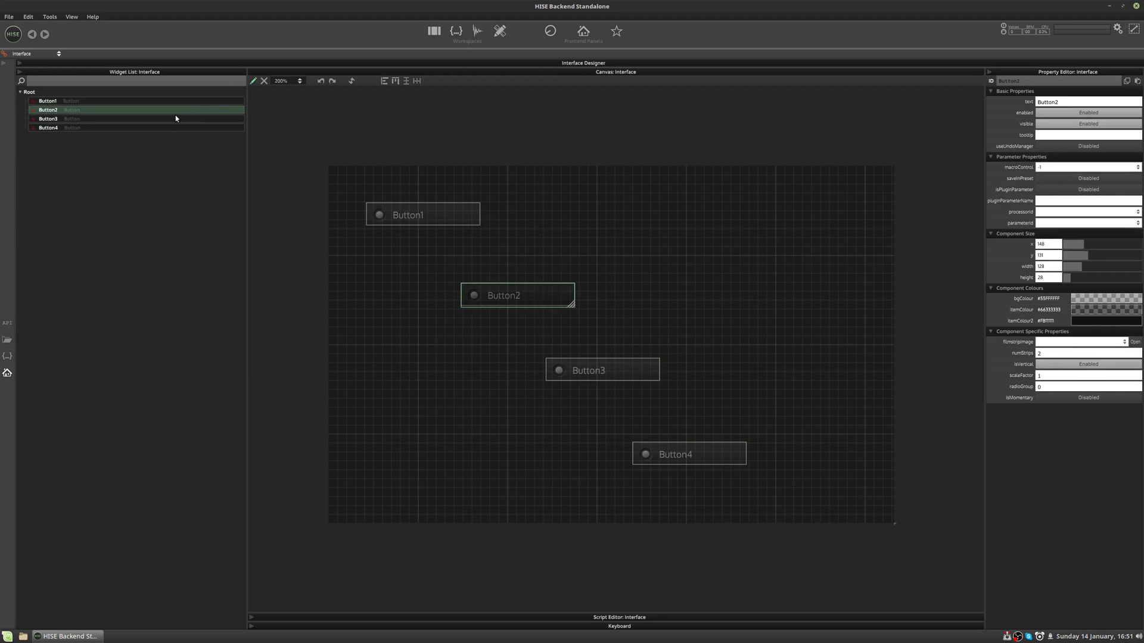
click(175, 119)
click(174, 128)
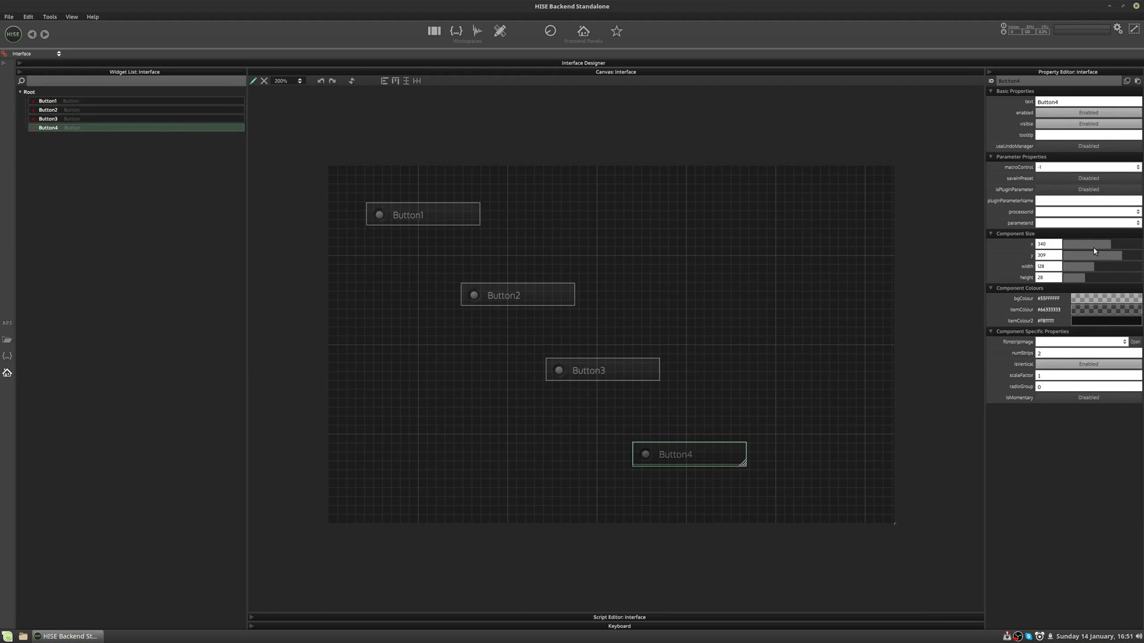
click(868, 177)
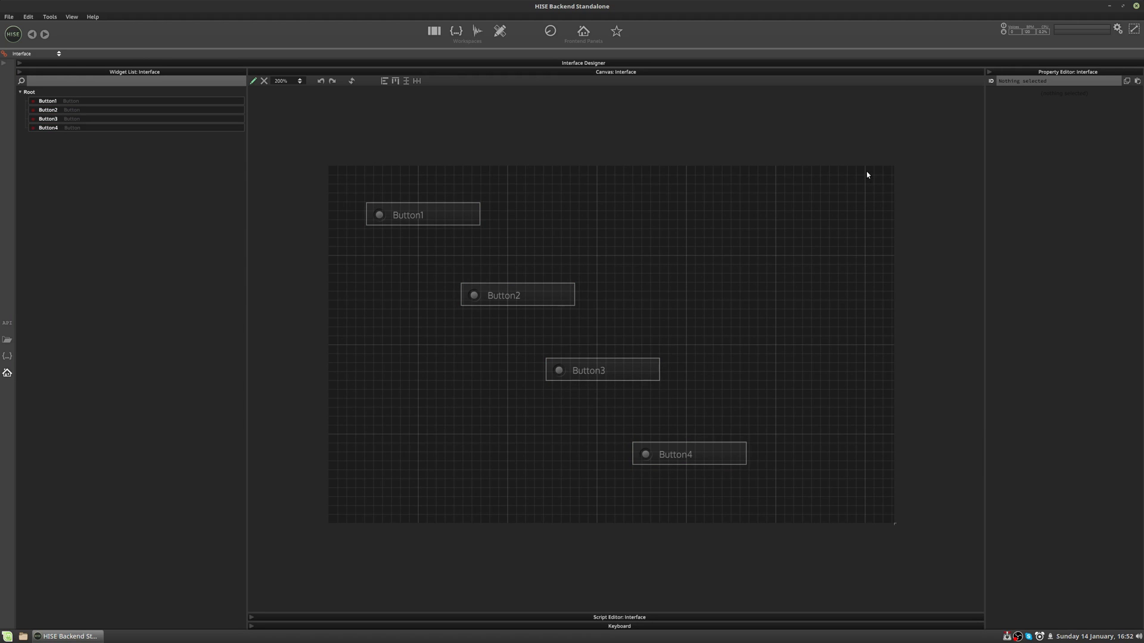
Select all four buttons on the canvas, enable saveInPreset for them together and clear the selection
drag(866, 170, 343, 507)
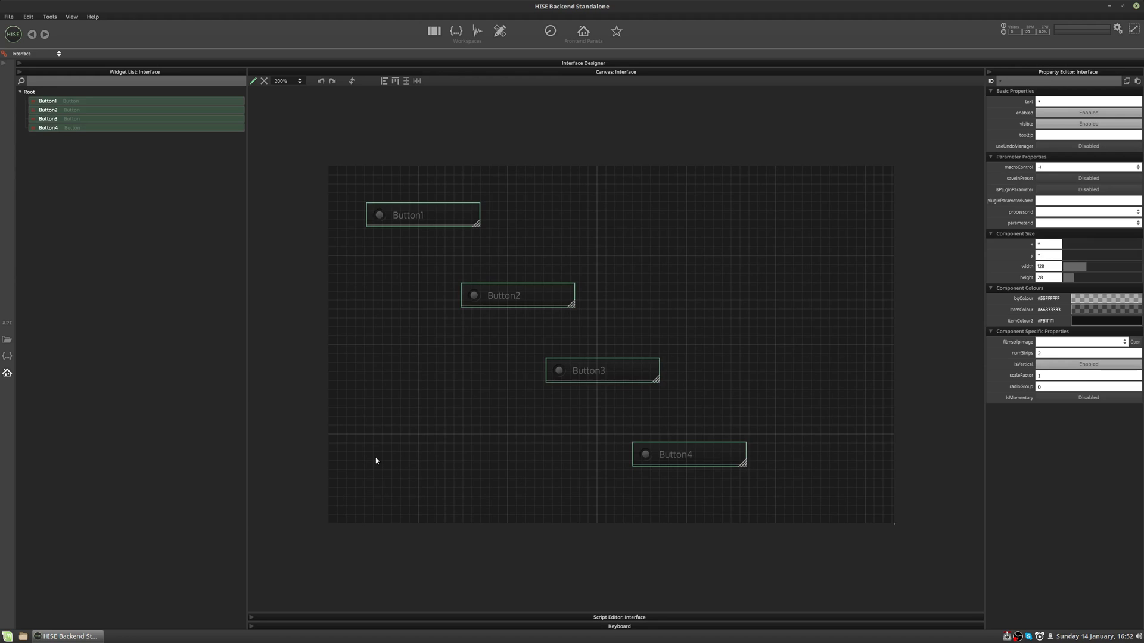
click(1067, 178)
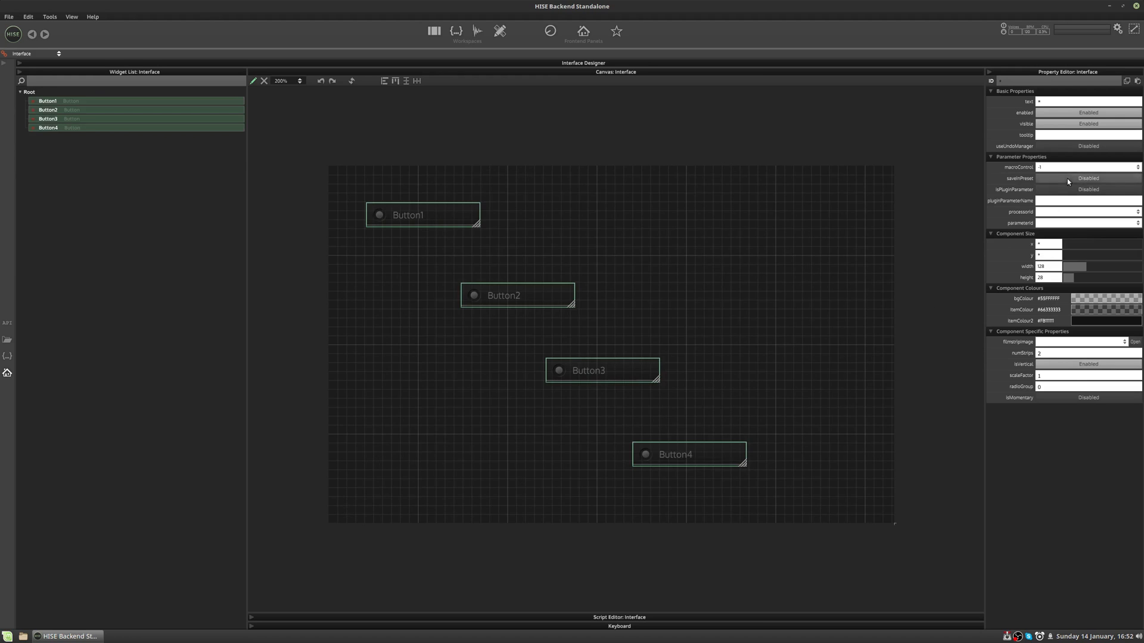
click(691, 373)
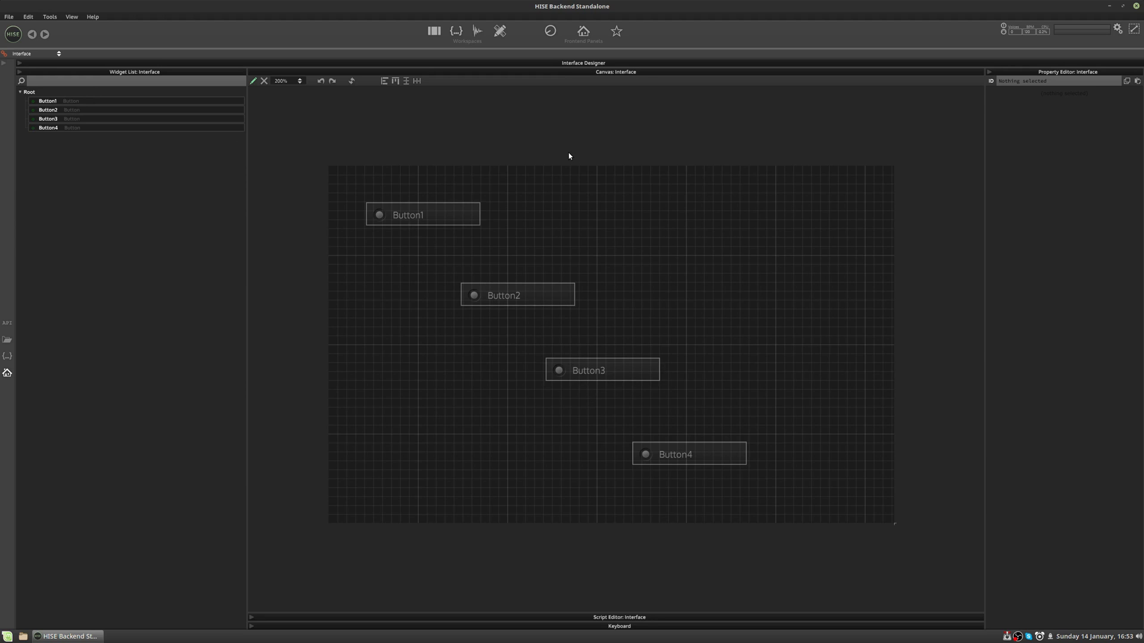
Set Button1's tooltip to "My Tooltip" in its widget properties
click(420, 219)
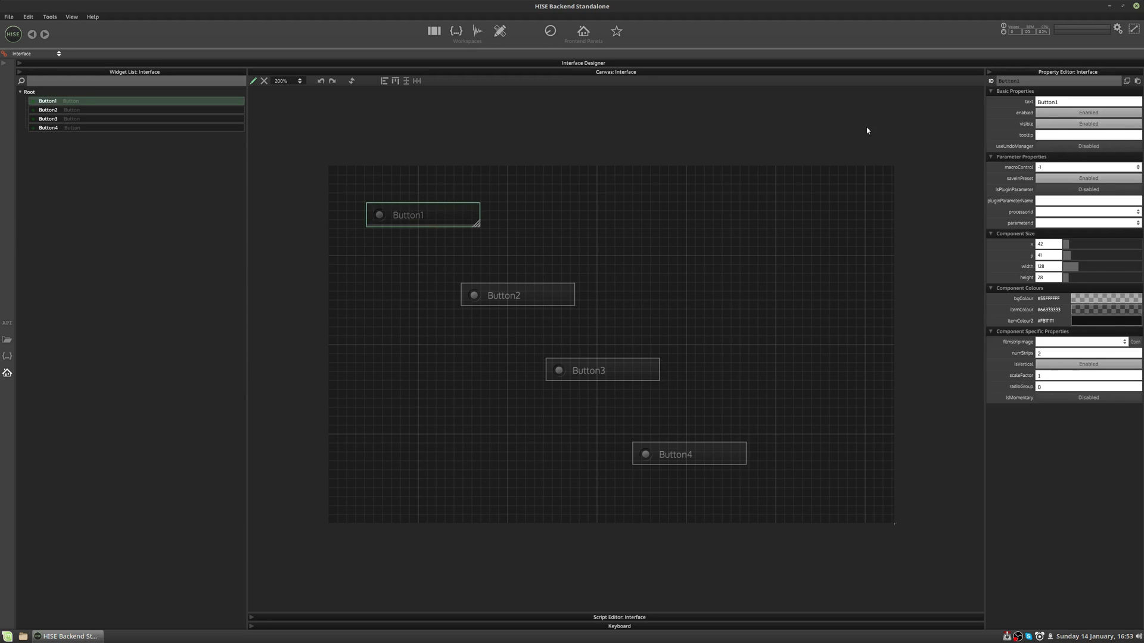
click(1050, 136)
text(My Tooltip)
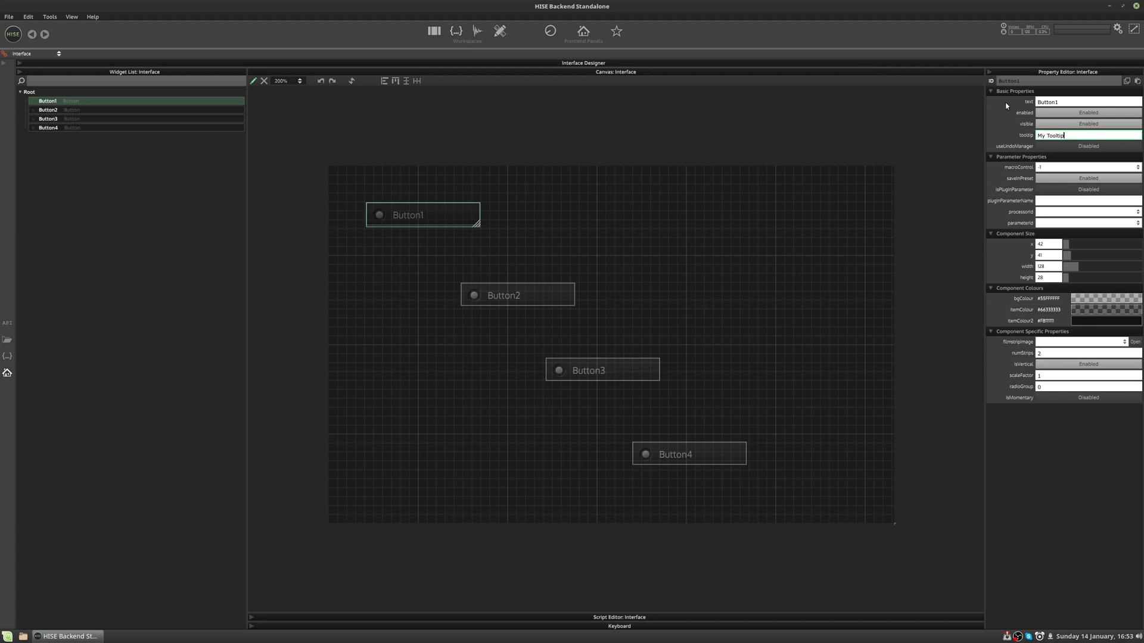
Replace Button1's text property with "This is a button" and apply it
click(1075, 105)
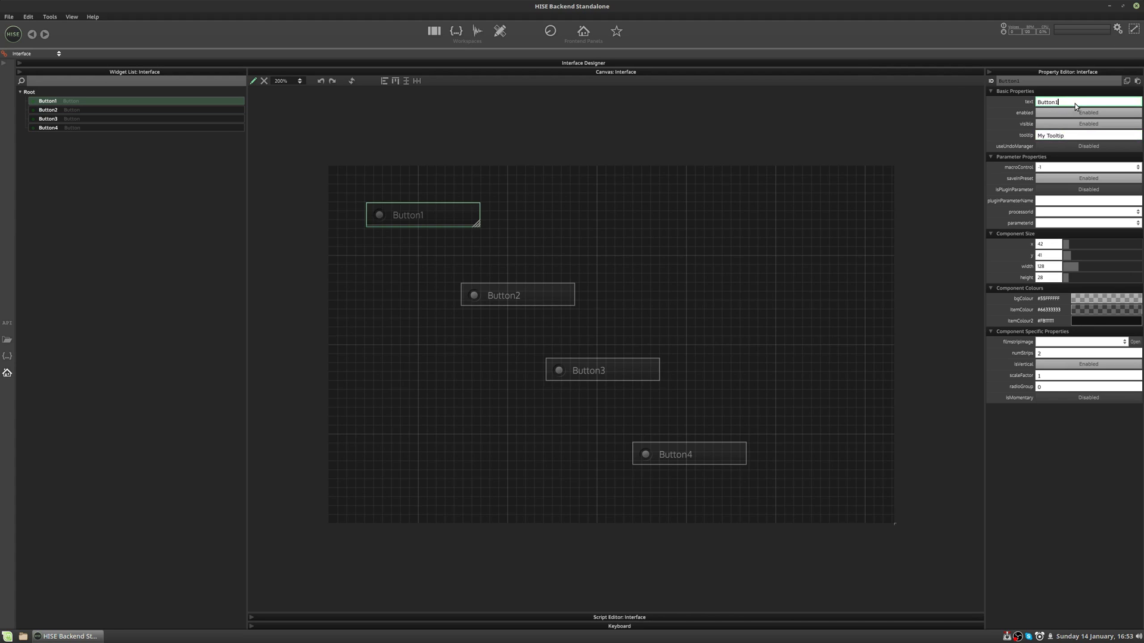
key(BackSpace)
key(BackSpace)
key(BackSpace)
key(BackSpace)
key(BackSpace)
key(BackSpace)
text(This is a button)
key(Return)
click(1081, 131)
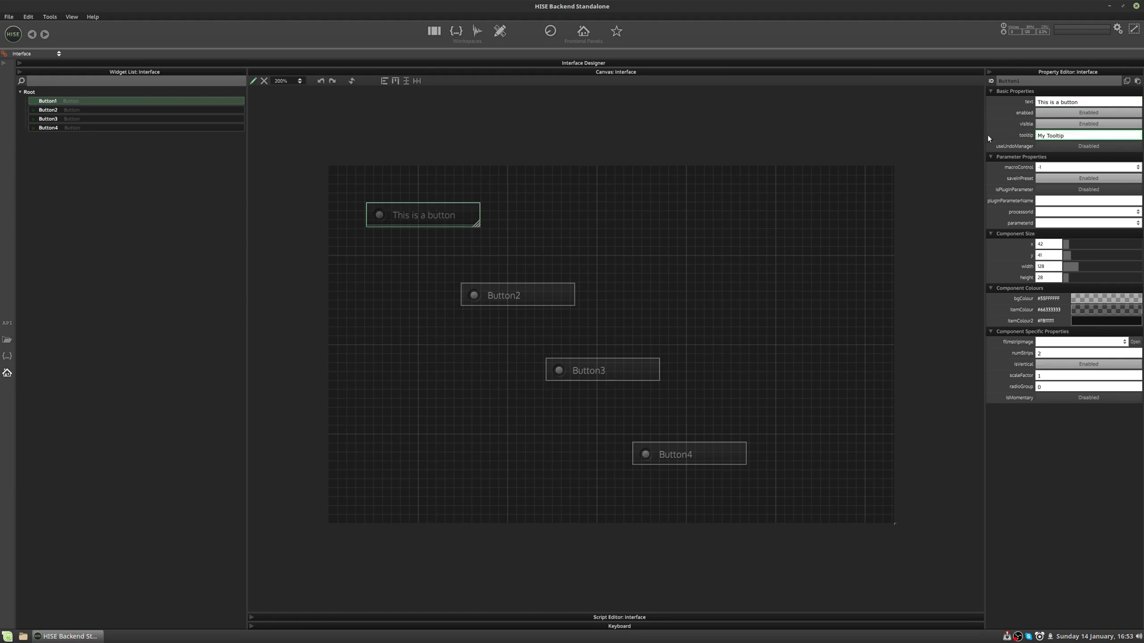
click(1088, 103)
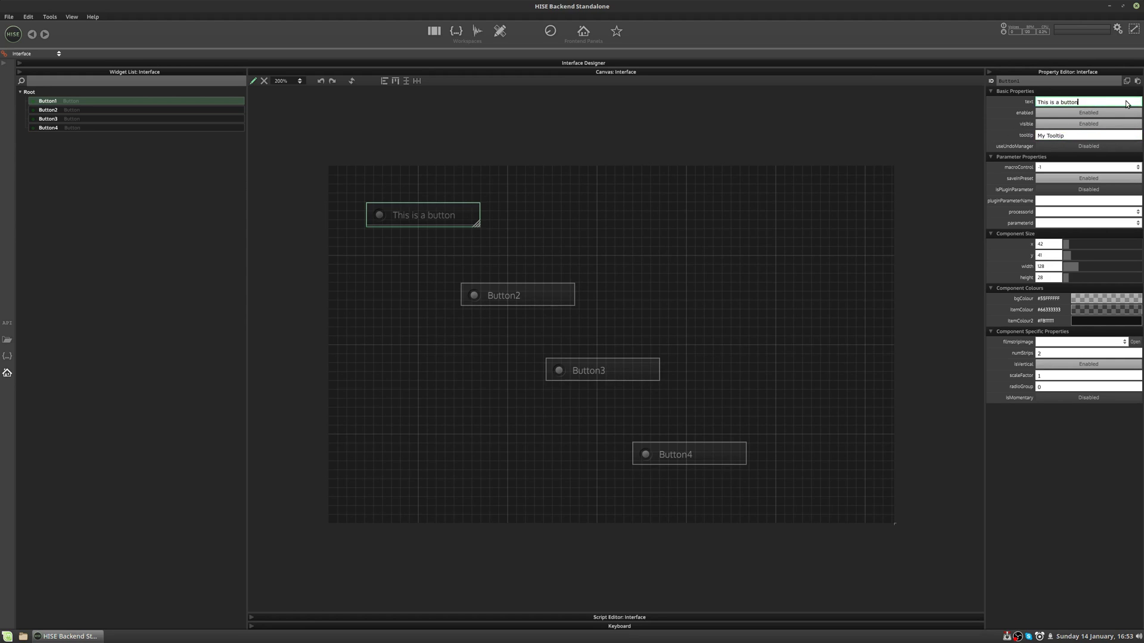
Set Button2's text property to "This is a button" and keep Button2 selected
click(509, 304)
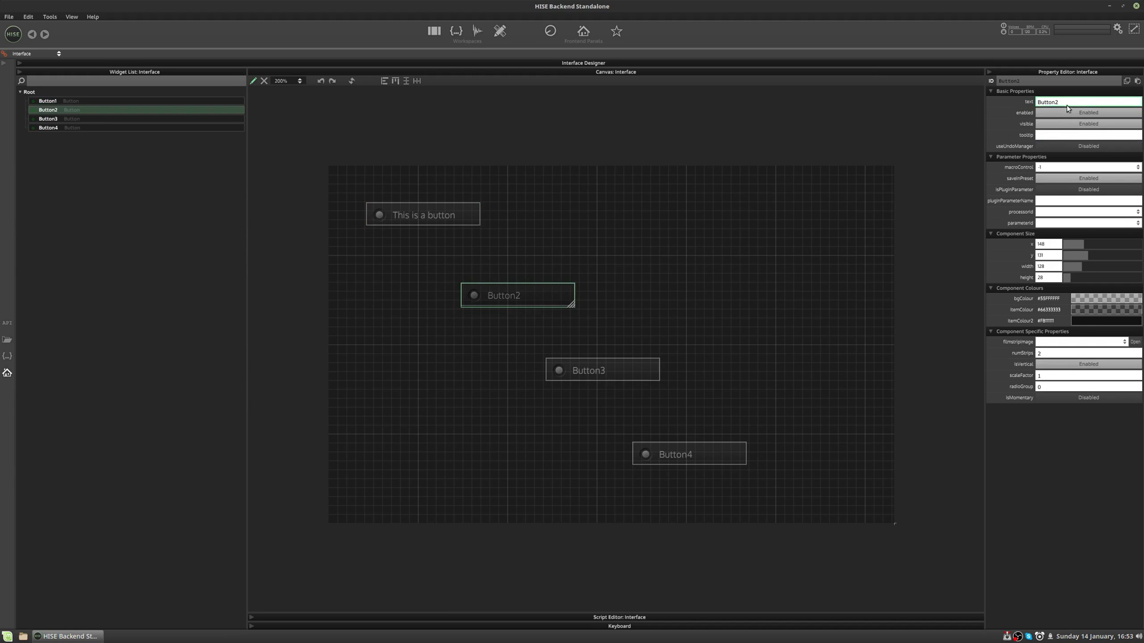
drag(1079, 101, 847, 148)
text(This is a button)
click(677, 237)
click(532, 305)
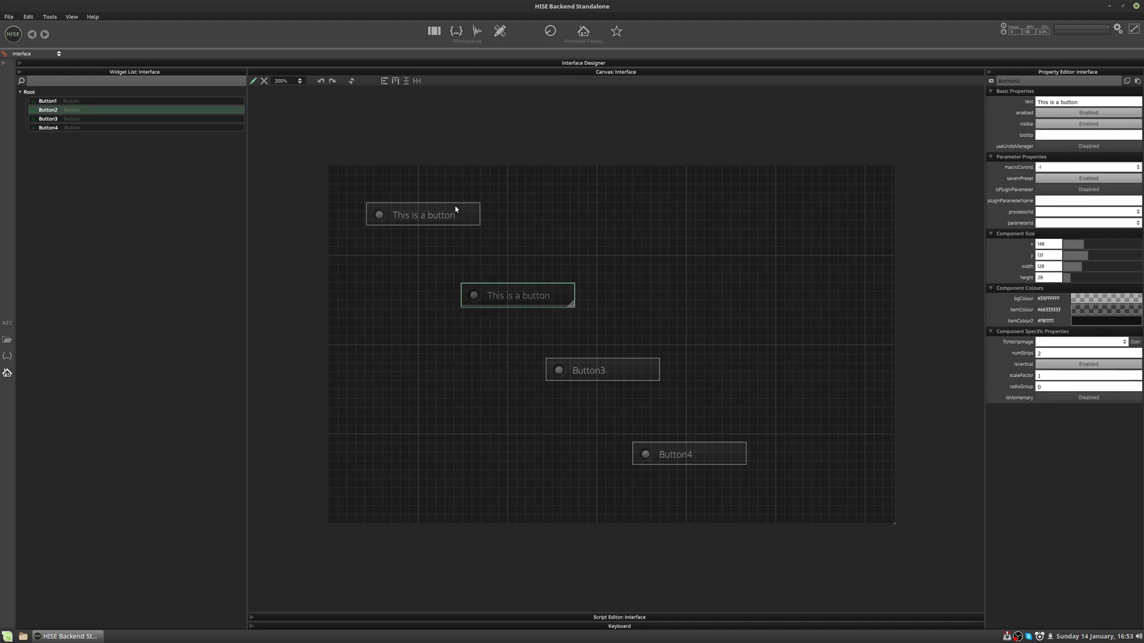
Open the JSON of all four buttons together and examine which entries contain the tooltip and text properties
click(455, 209)
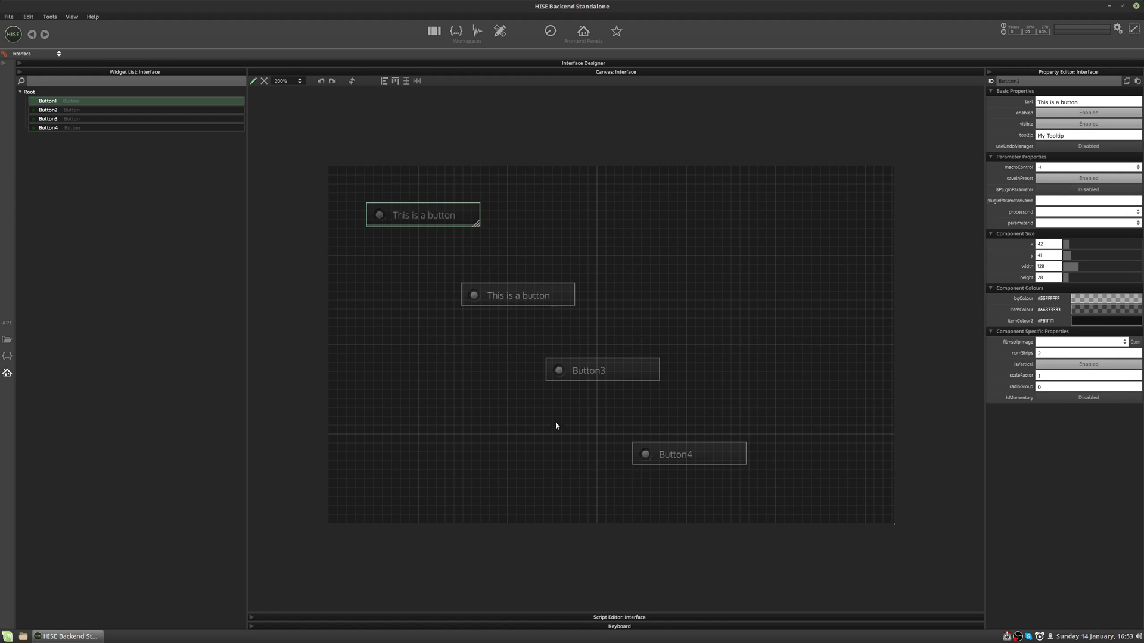
shift+click(58, 127)
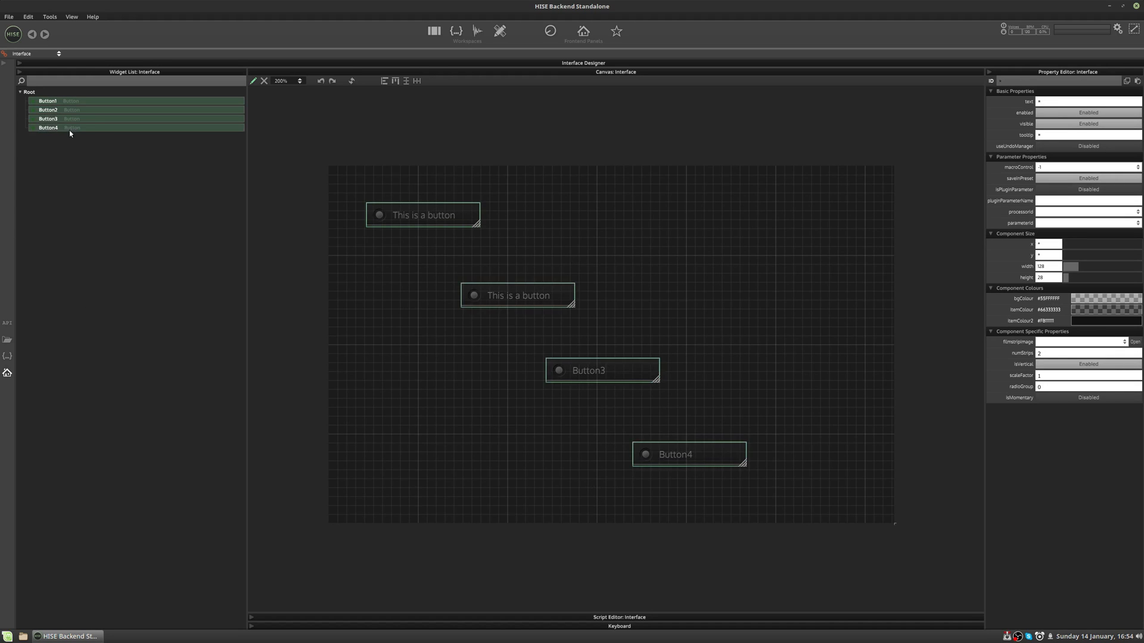
key(j)
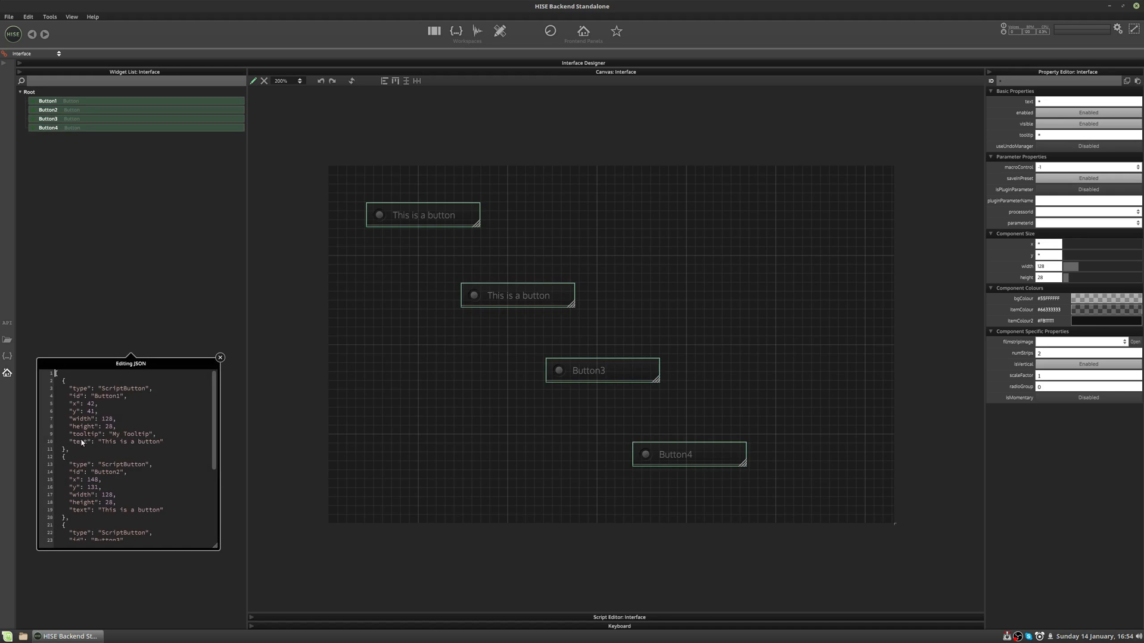
drag(172, 442, 65, 433)
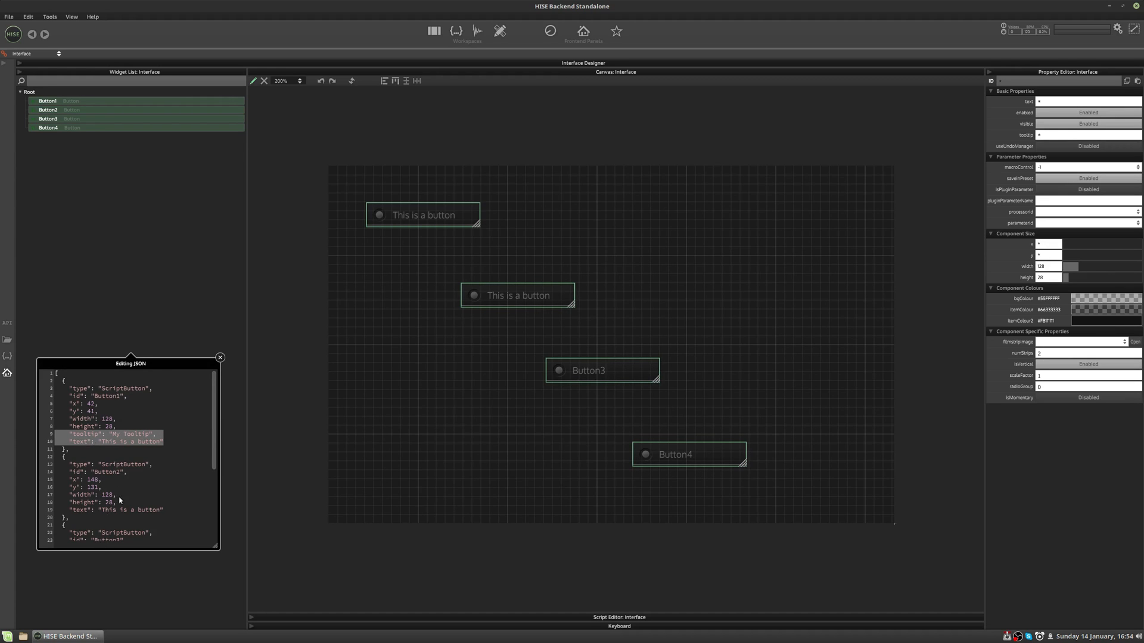
scroll(123, 489, down, 3)
scroll(125, 492, up, 3)
Examine the x, tooltip and text lines in Button1's JSON entry and close the JSON editor
drag(101, 406, 71, 404)
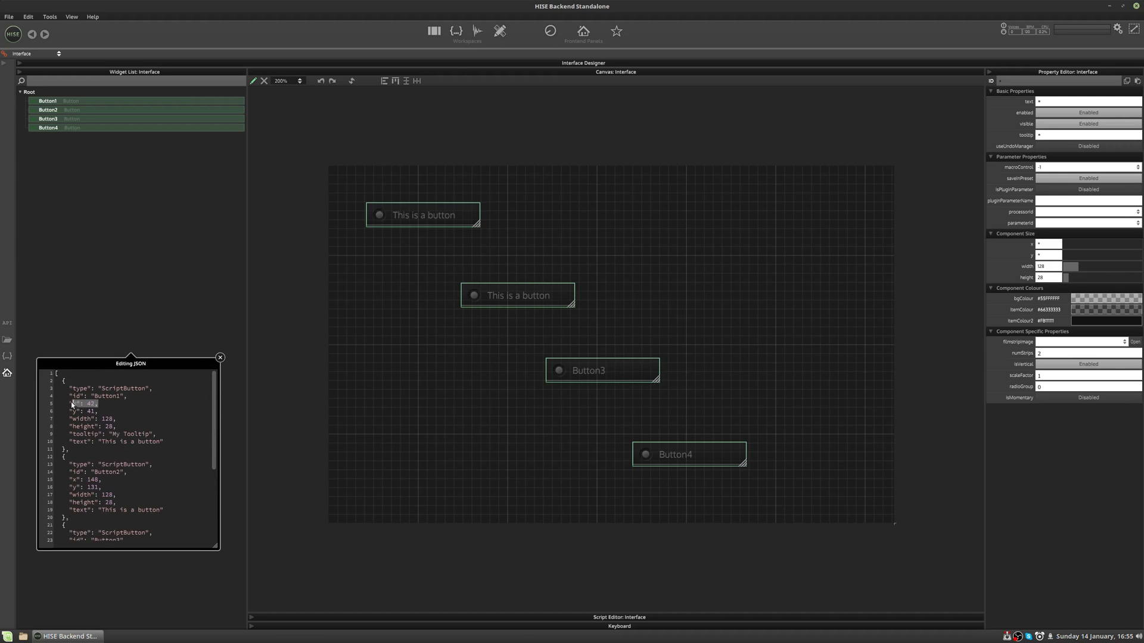
drag(177, 444, 60, 434)
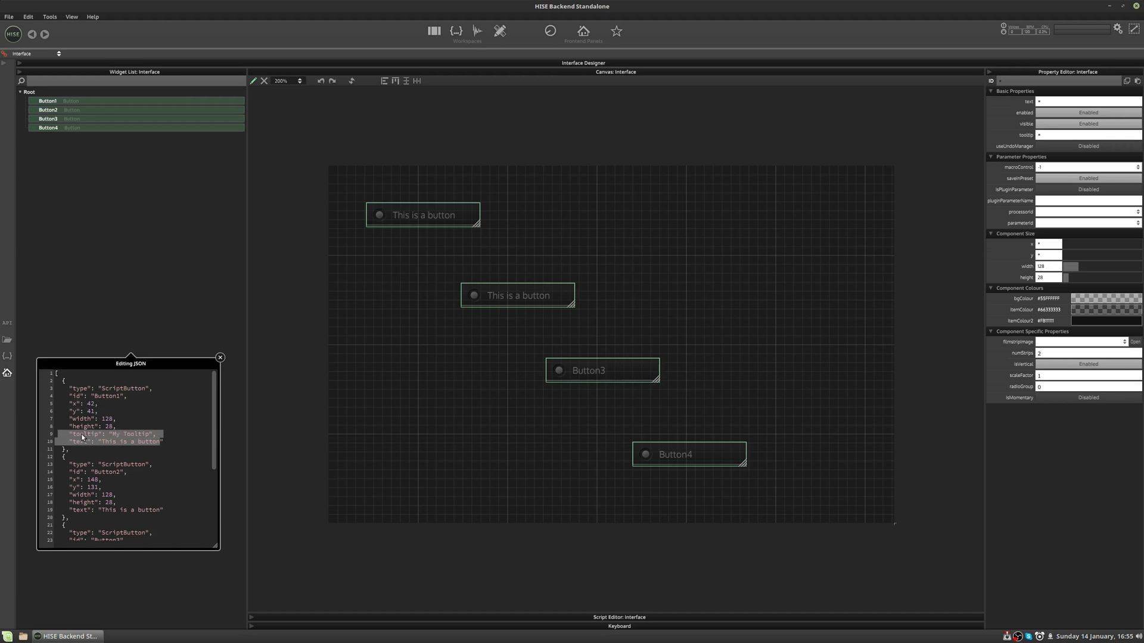
drag(167, 444, 56, 429)
drag(179, 444, 42, 436)
drag(112, 408, 62, 403)
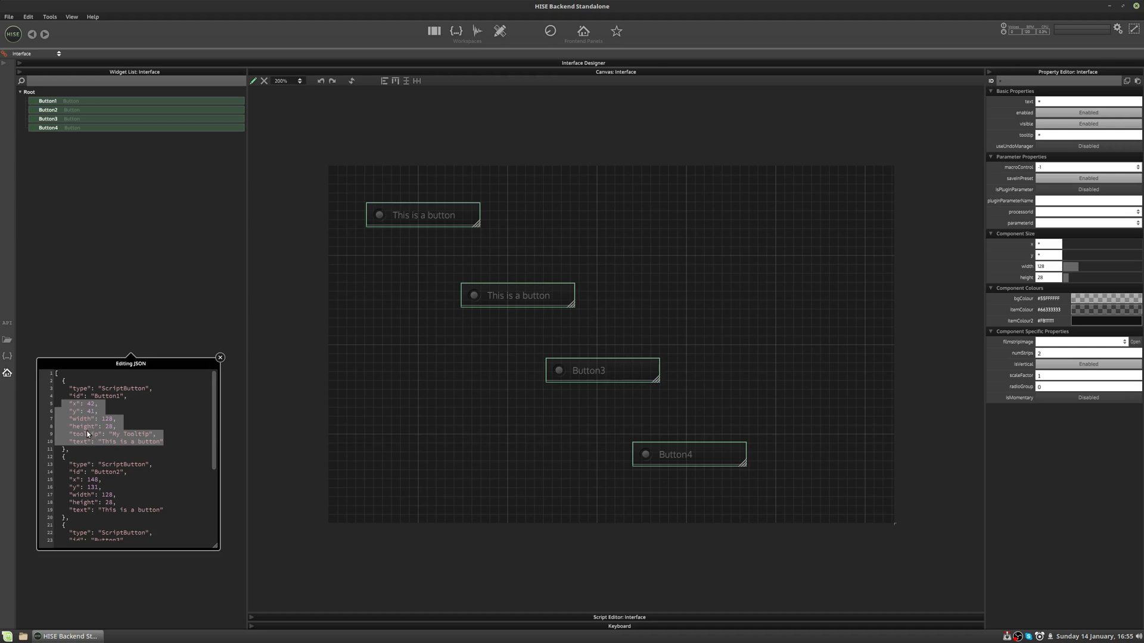
drag(105, 403, 52, 404)
click(152, 405)
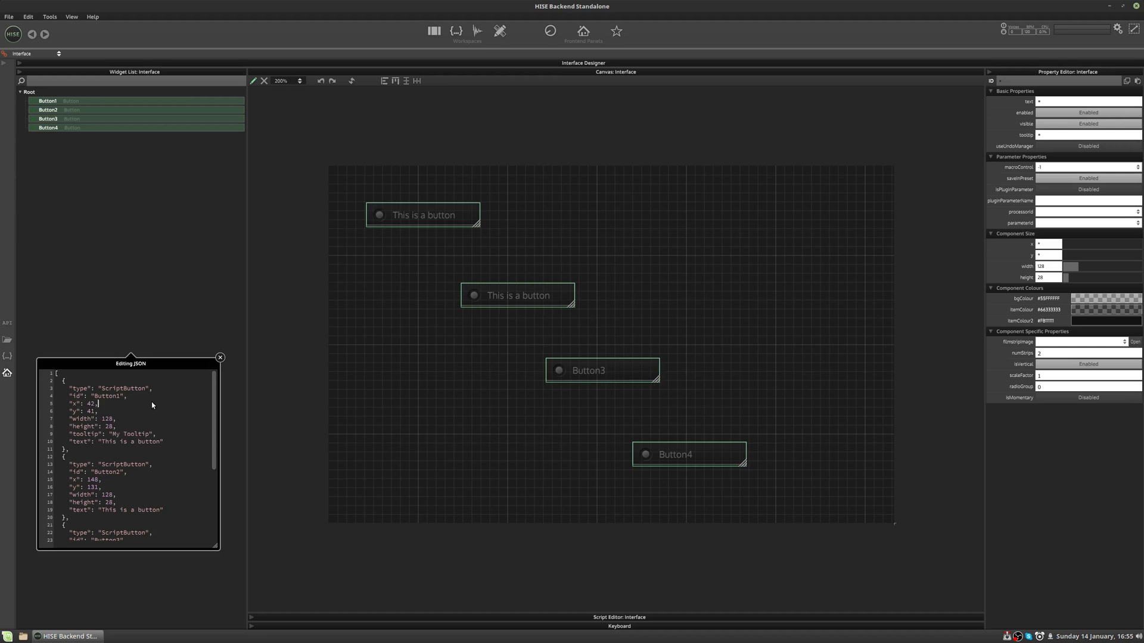
click(220, 357)
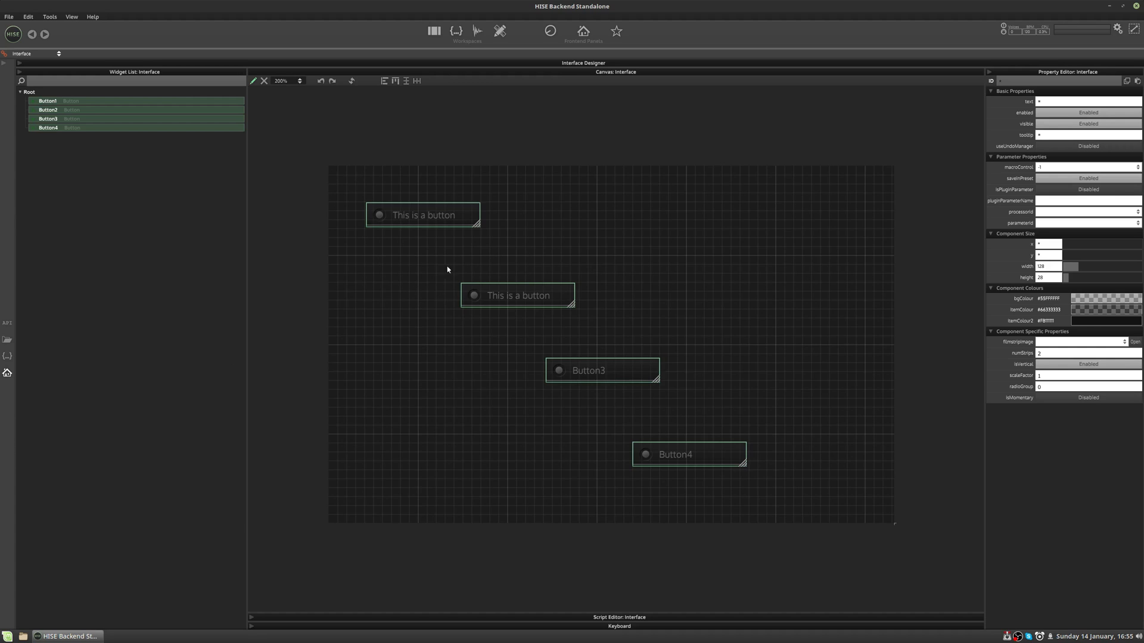
Select only Button1, mark its text, tooltip and x properties and copy them
click(502, 218)
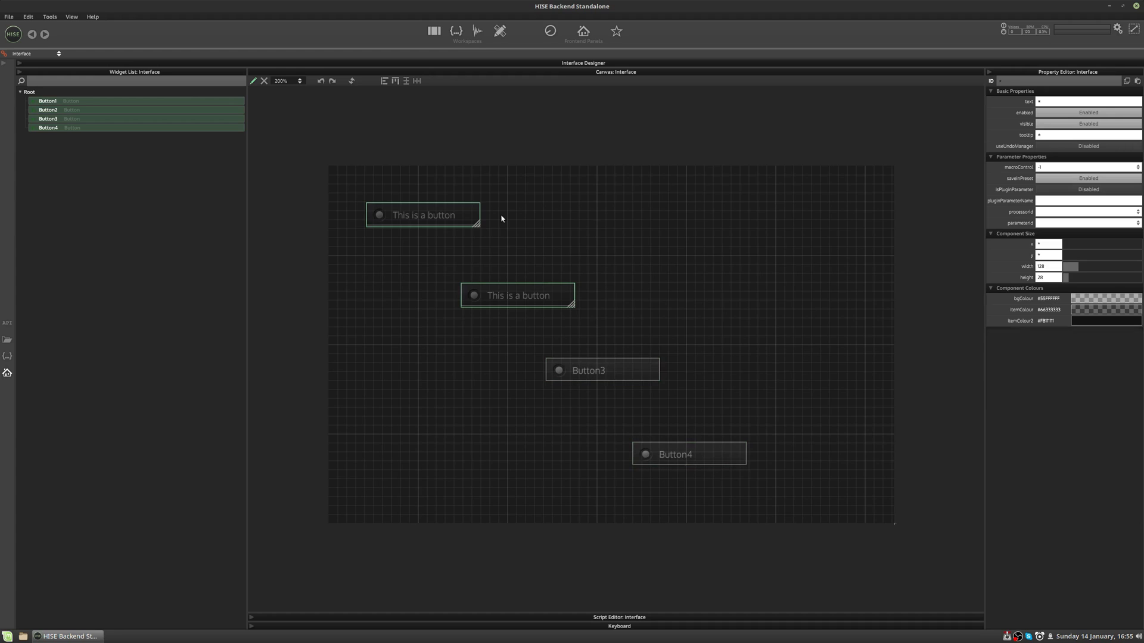
click(458, 212)
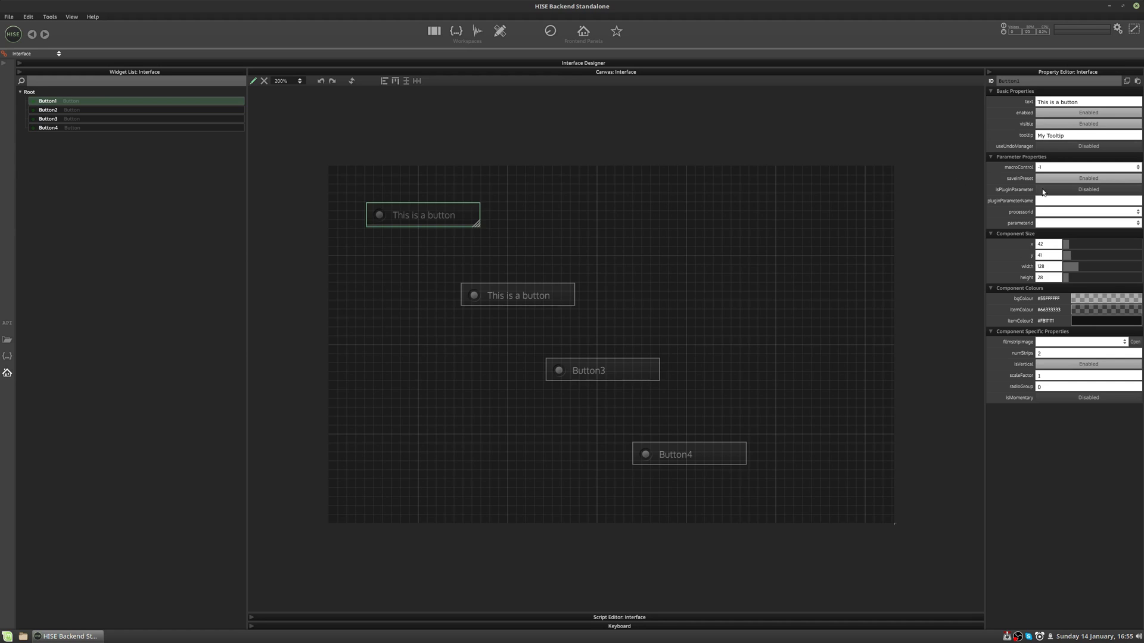
click(1013, 101)
click(1001, 134)
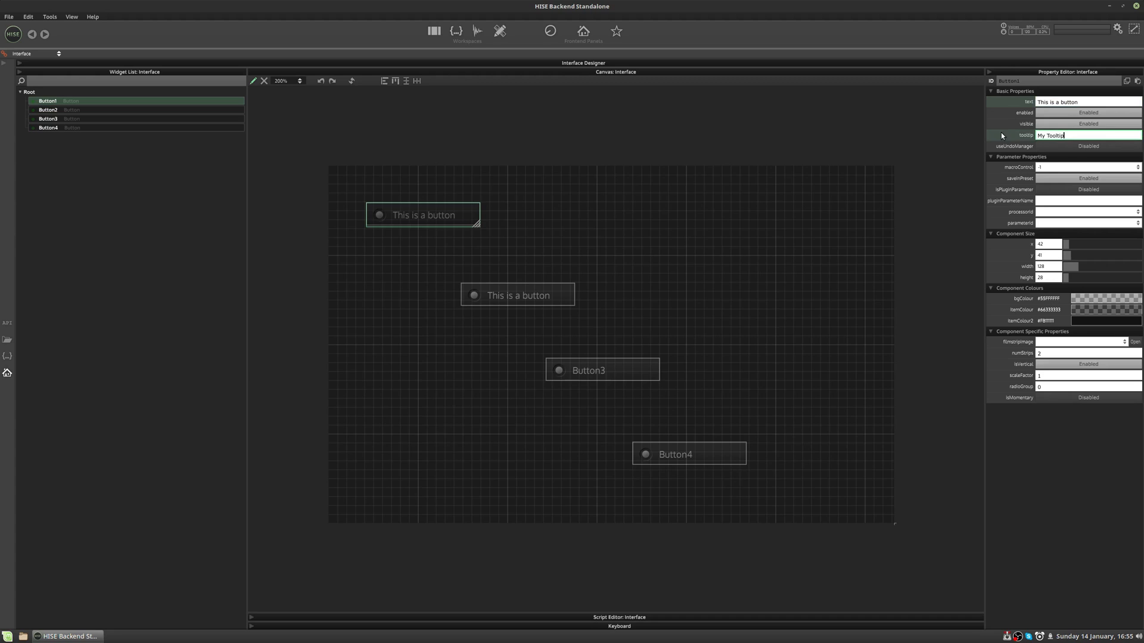
click(999, 246)
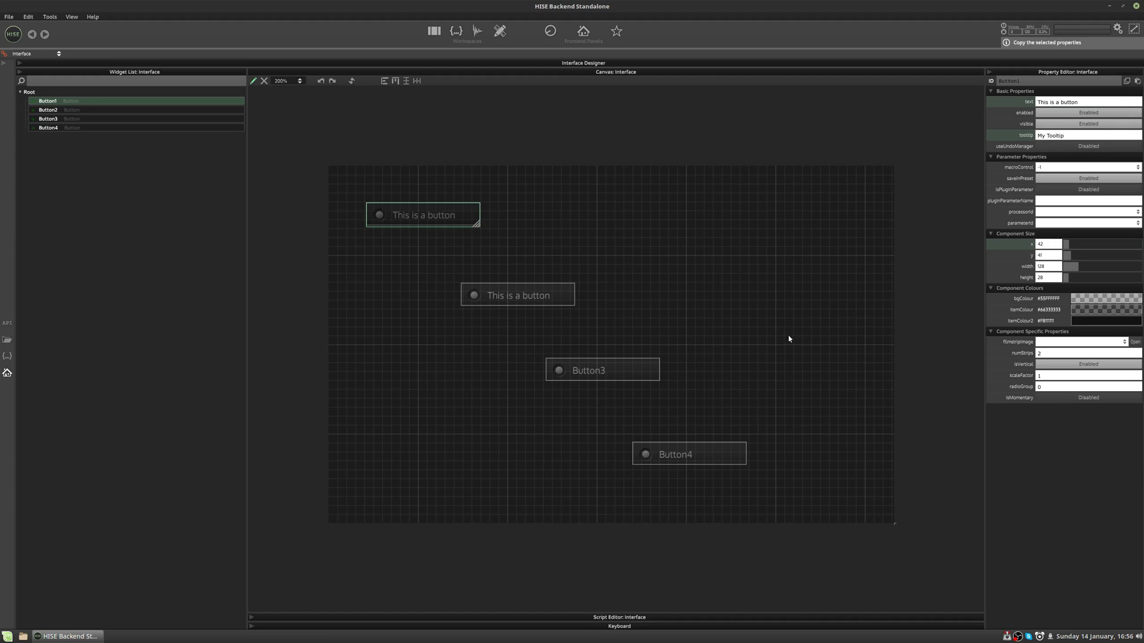
Paste the copied properties onto Button2, Button3 and Button4 together
click(763, 350)
drag(835, 267, 406, 497)
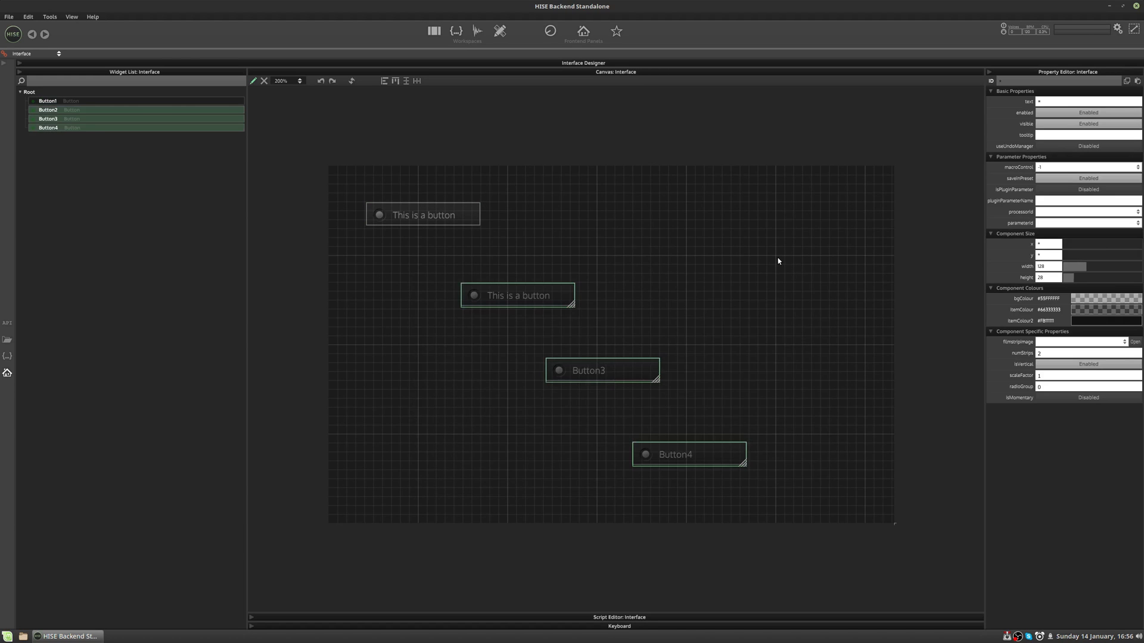
click(1136, 83)
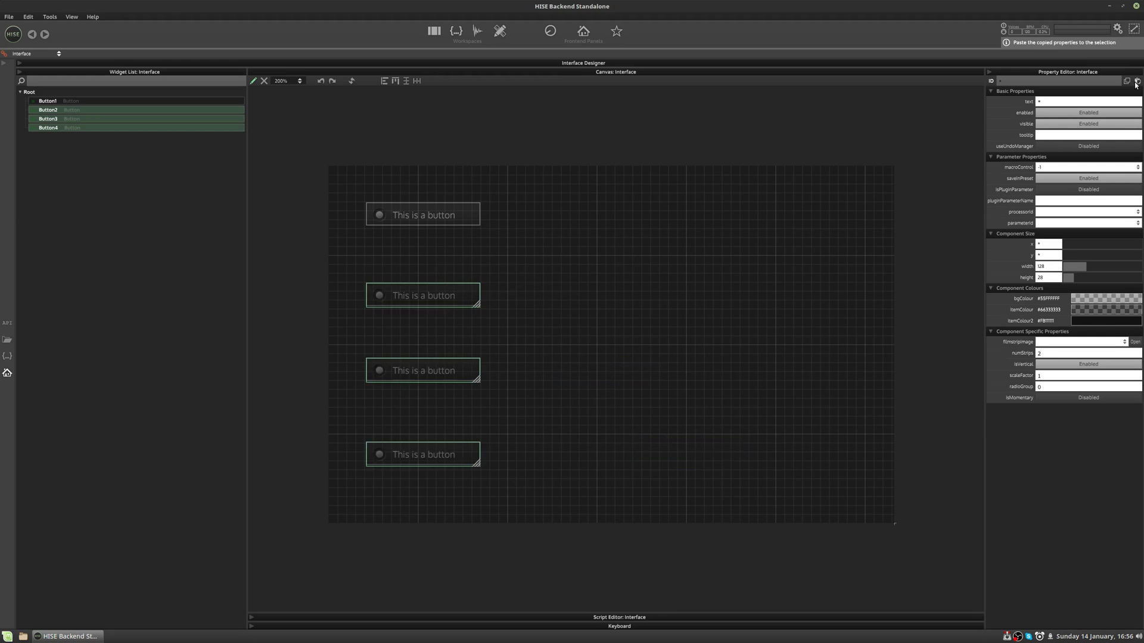
Check the text, tooltip and x properties of Button2, Button3 and Button4 one by one
click(633, 282)
click(402, 291)
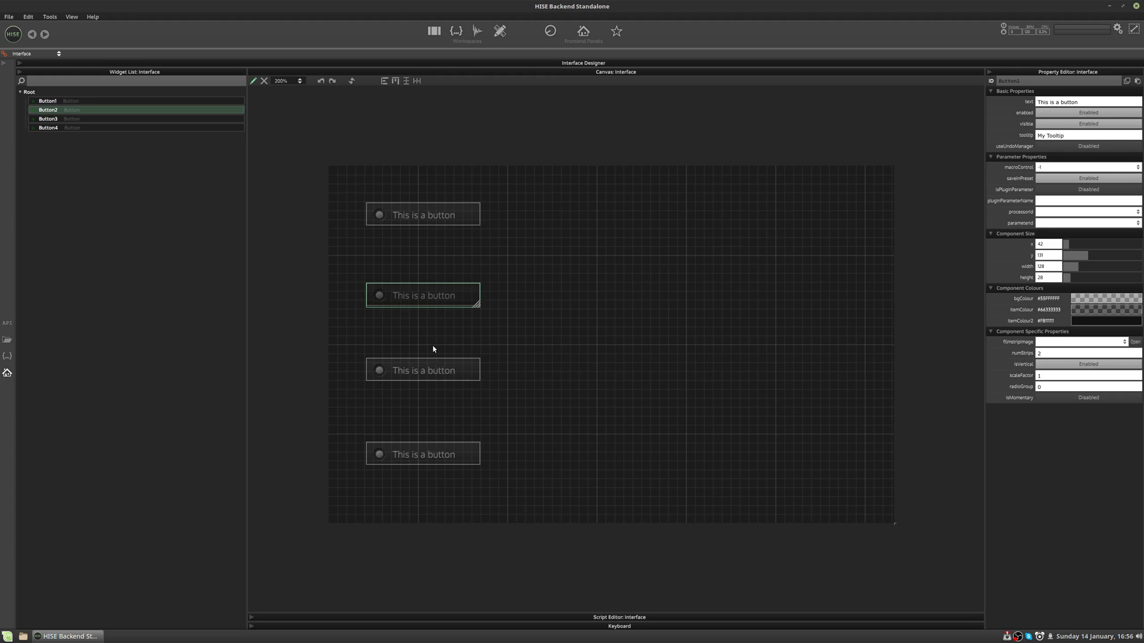
click(430, 361)
click(421, 458)
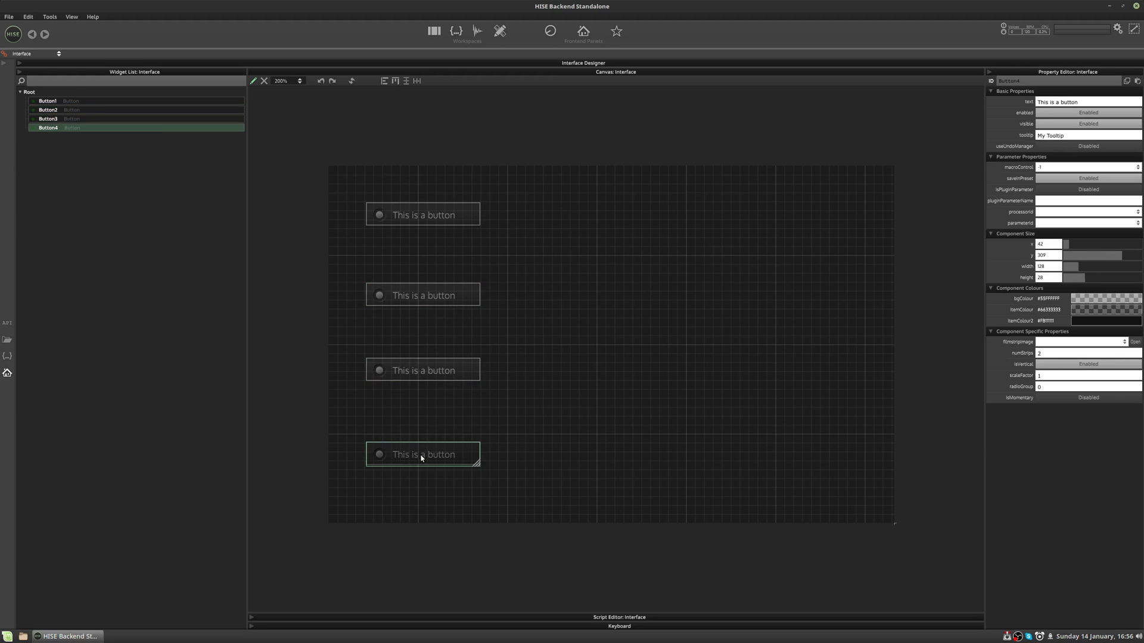
Select all four buttons, review their JSON entries from Button1 to Button4, close the JSON editor and clear the selection
shift+click(102, 104)
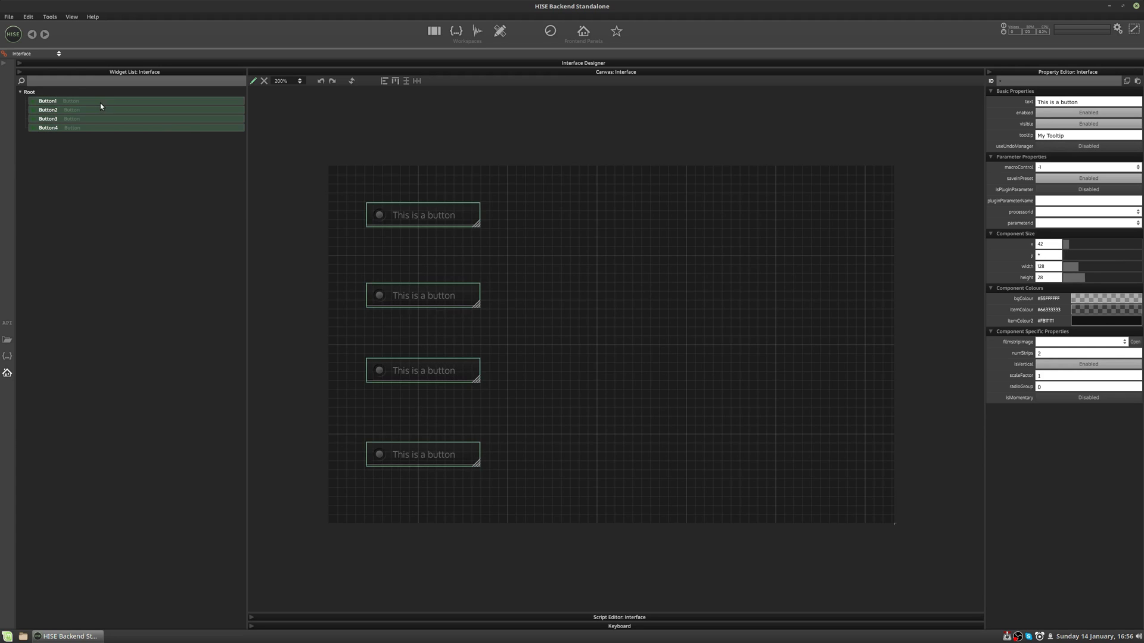
key(j)
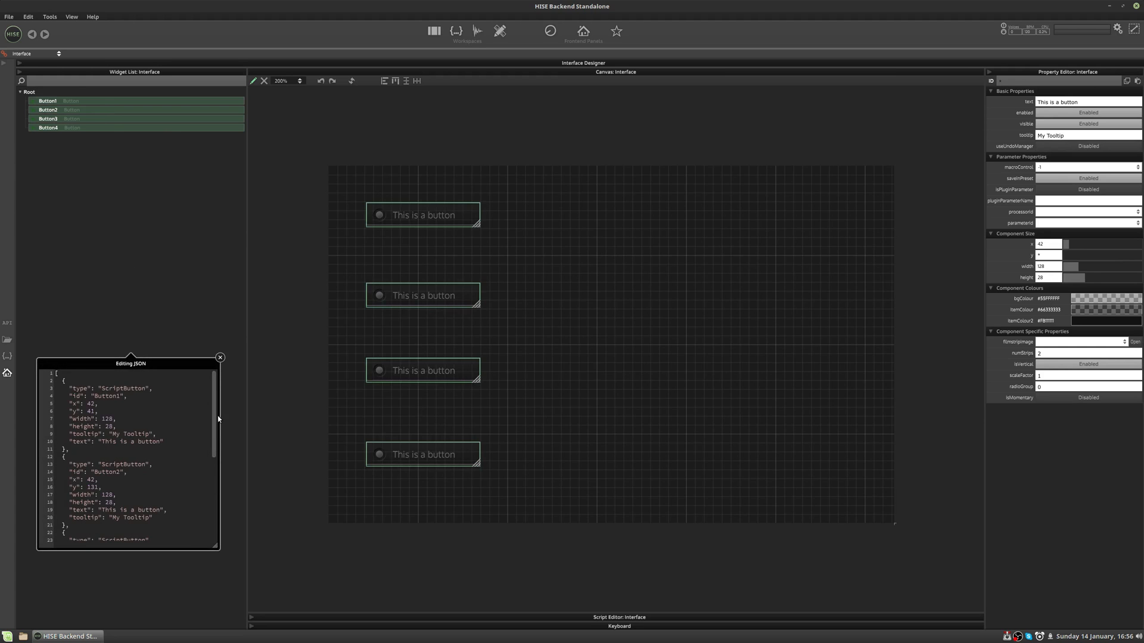
drag(215, 412, 209, 495)
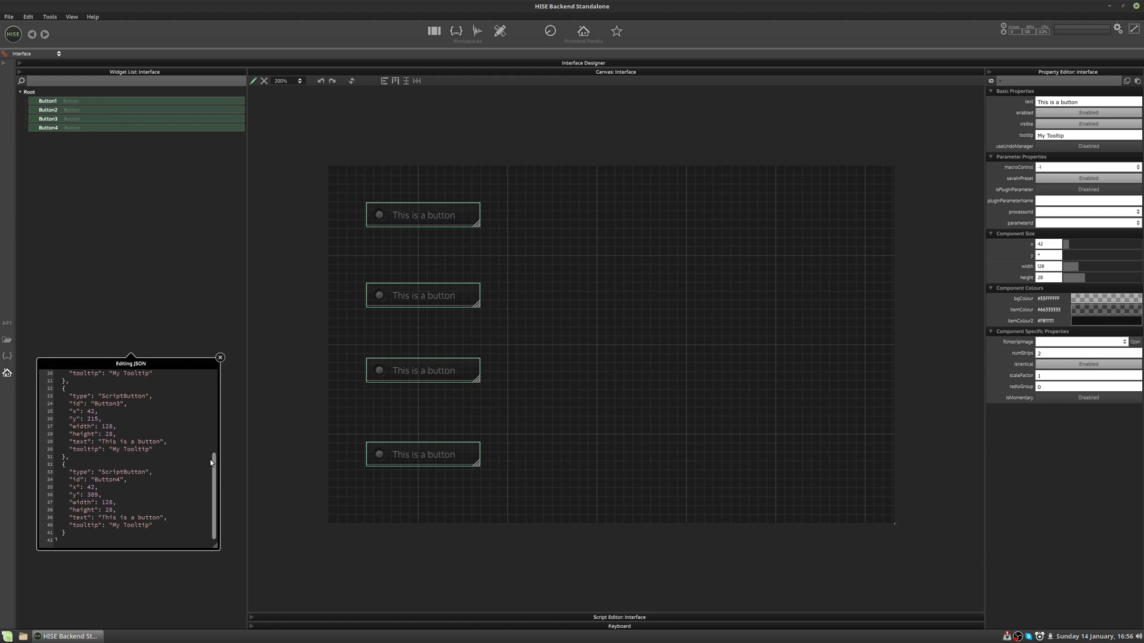
scroll(210, 462, up, 5)
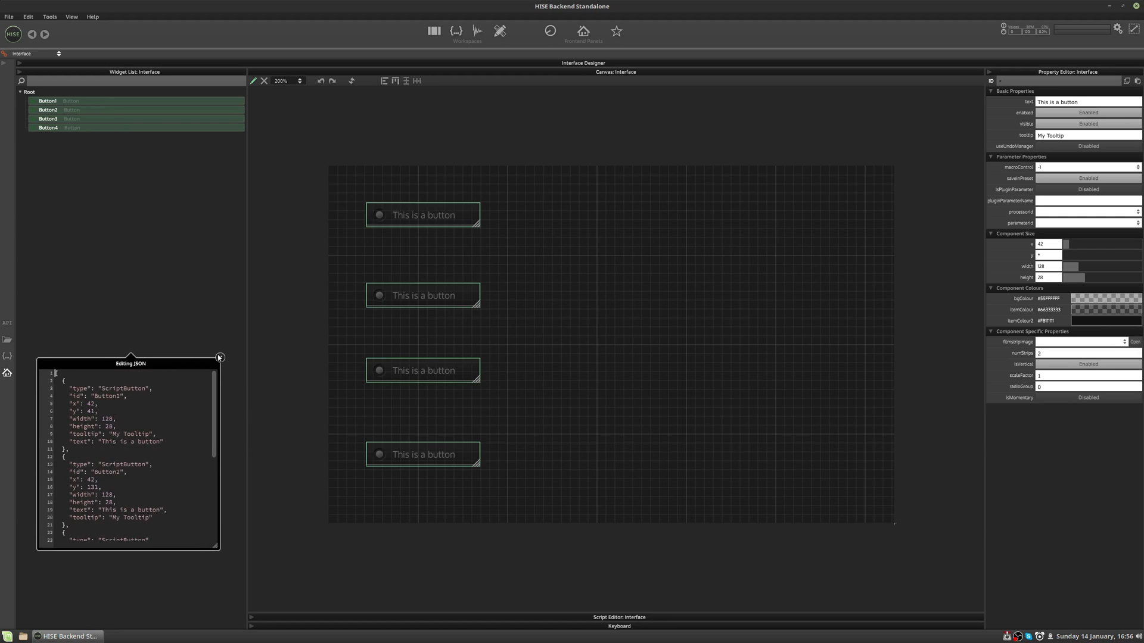
click(219, 358)
click(549, 208)
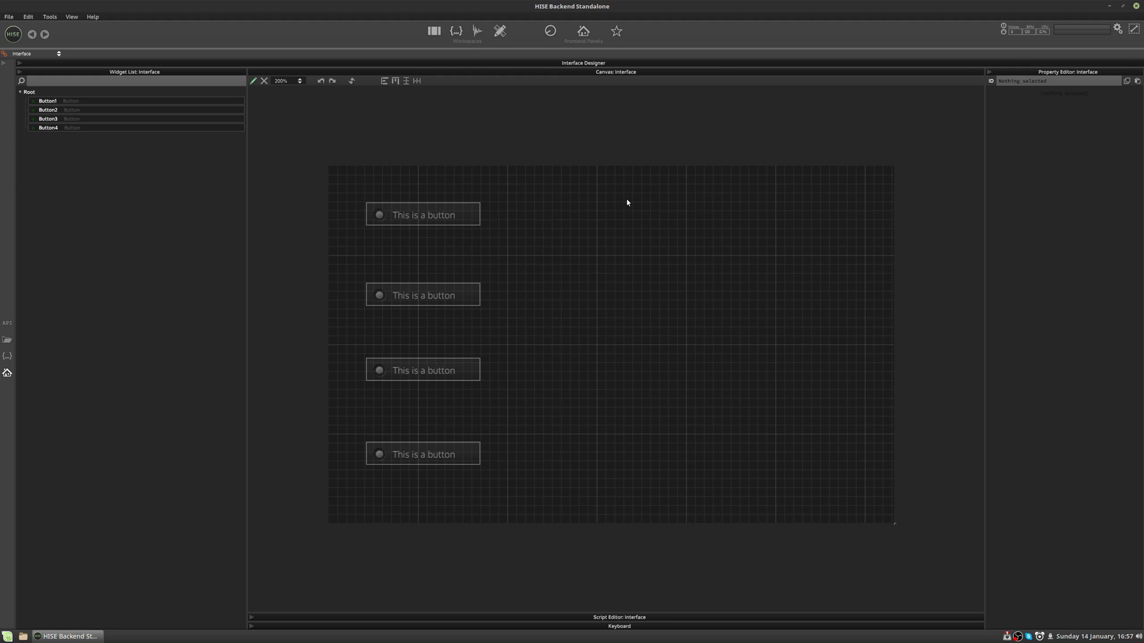
Add a new slider widget to the canvas beside Button1 at about x 296, y 46, and leave it deselected
right_click(592, 209)
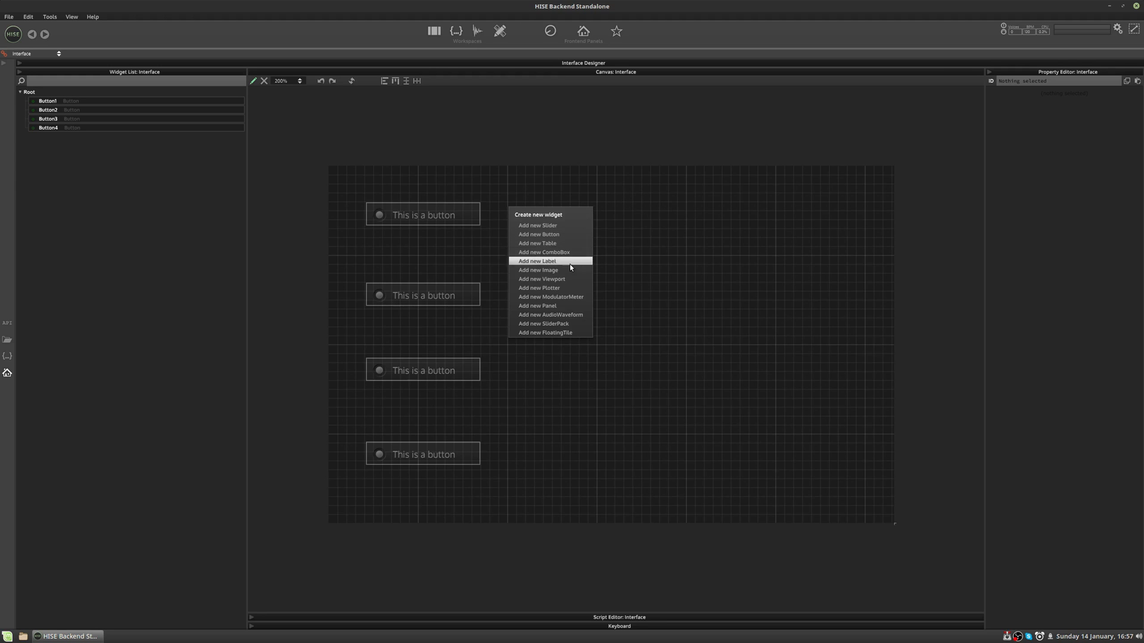
click(537, 225)
click(766, 195)
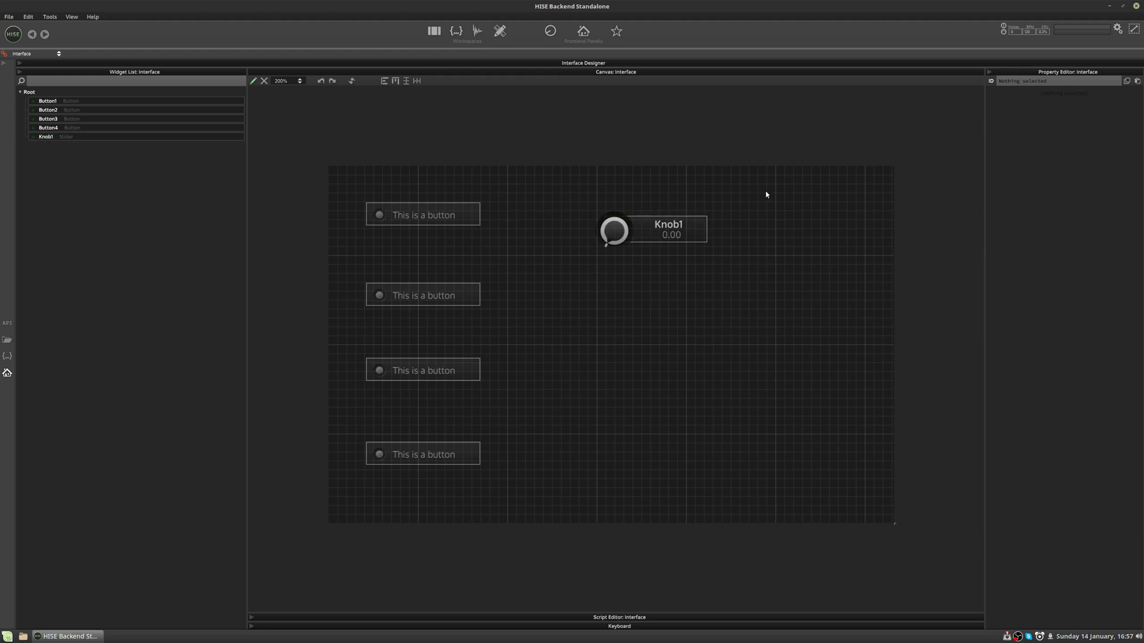
Try to copy the min and max properties of Knob1 onto Button1
click(644, 247)
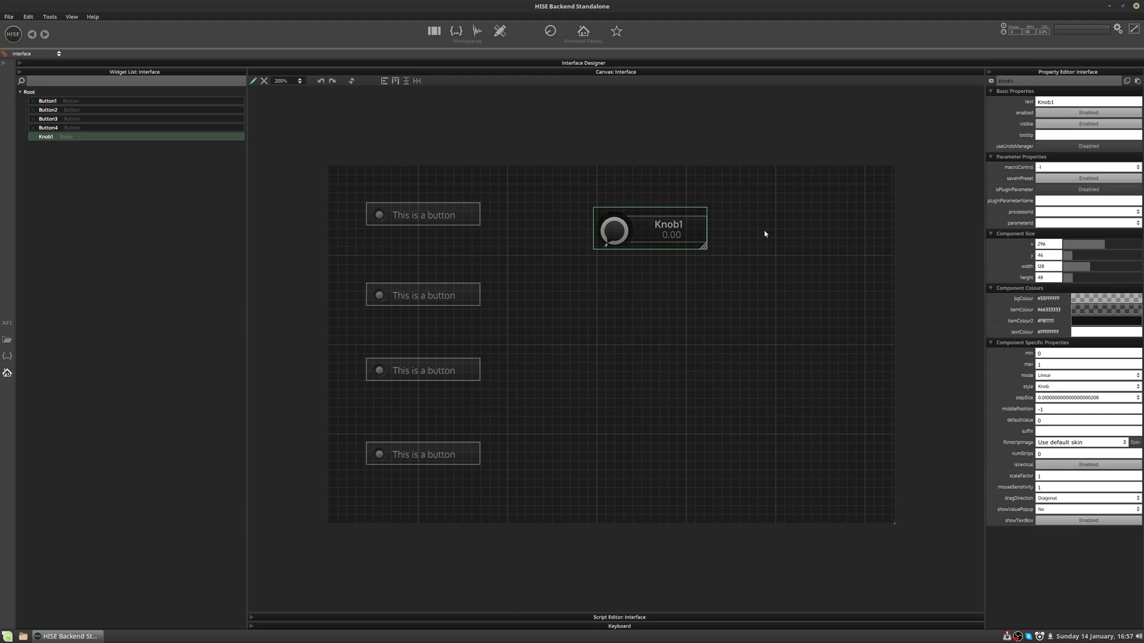
click(1061, 354)
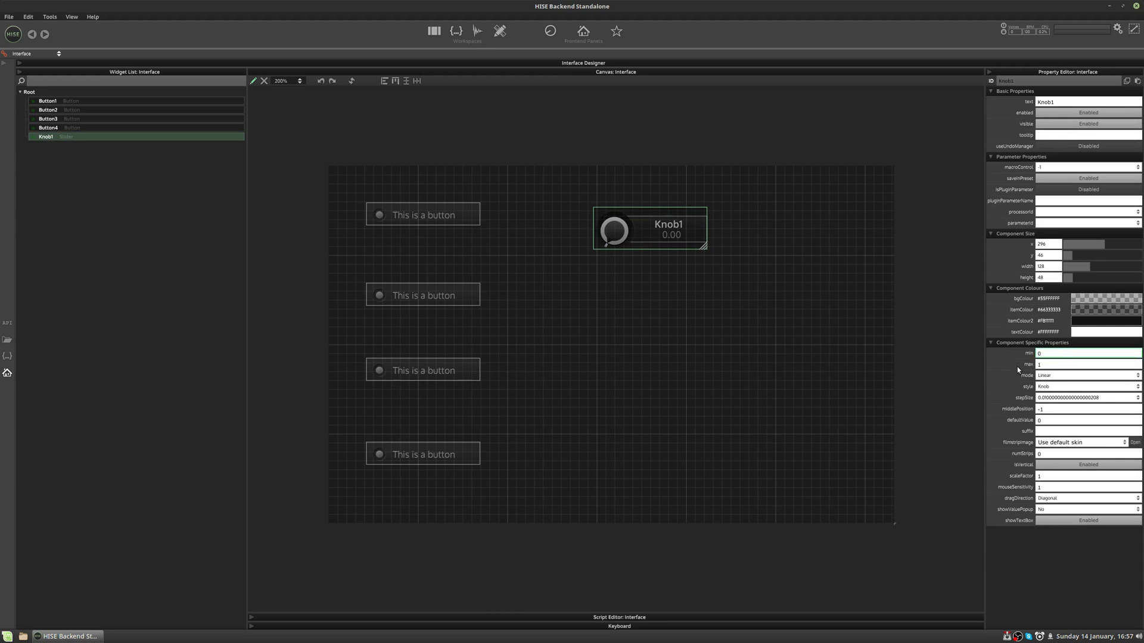
click(1009, 353)
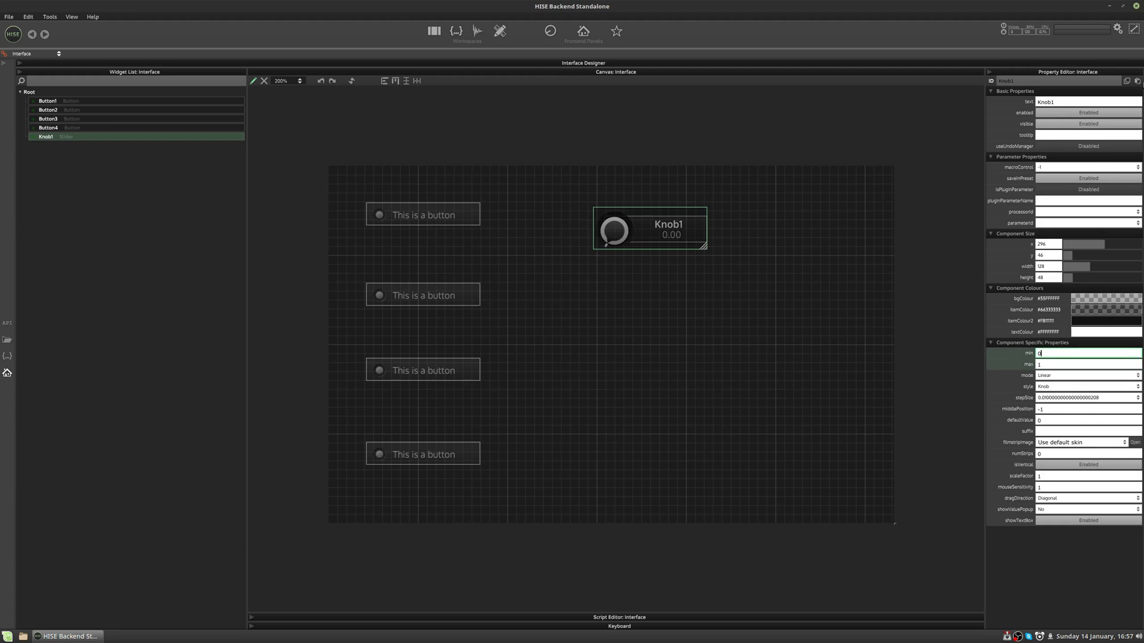
click(442, 218)
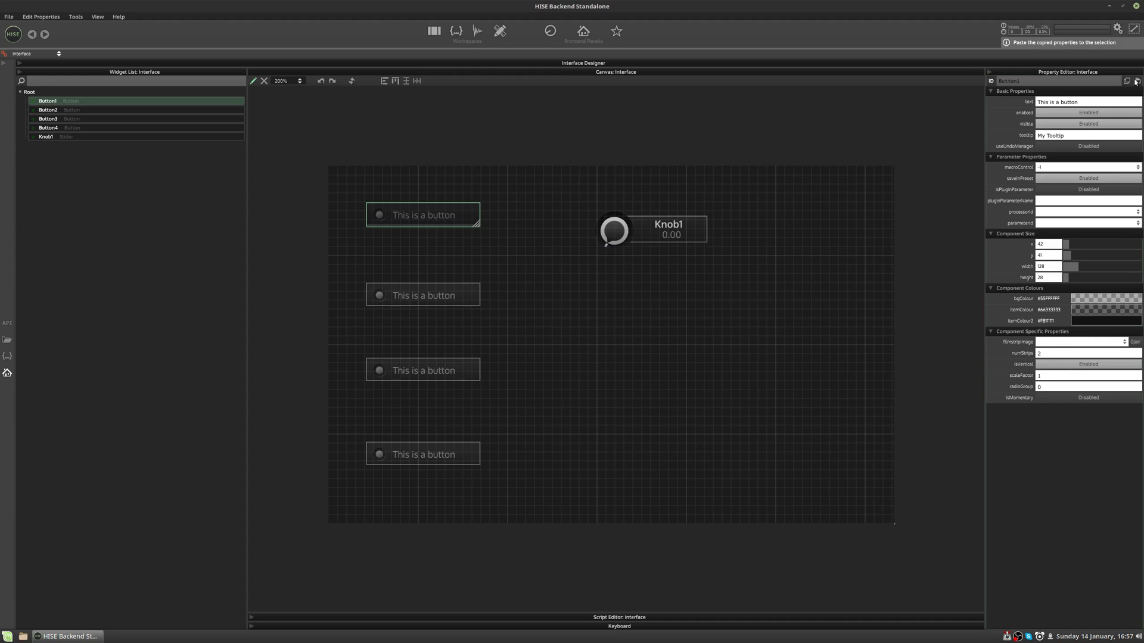
click(573, 273)
click(417, 220)
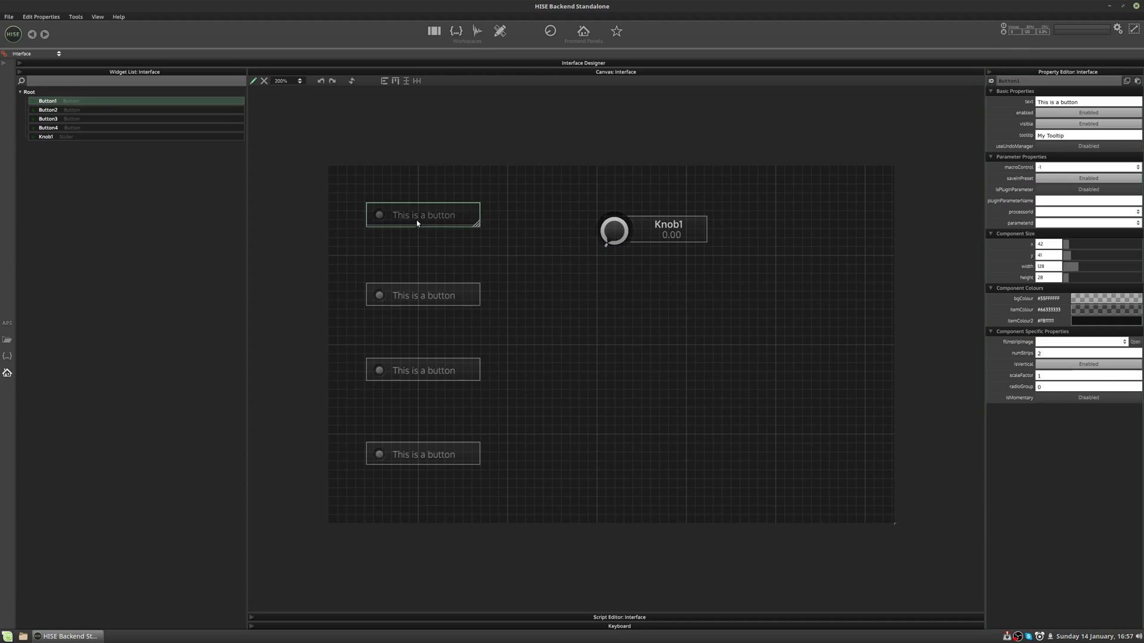
click(656, 226)
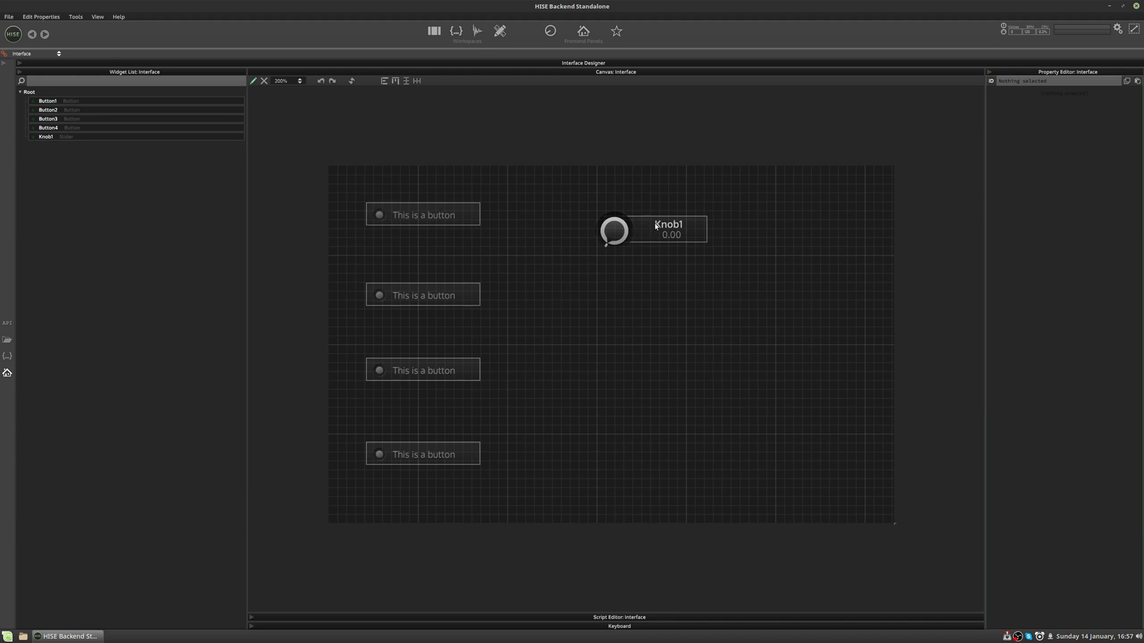
click(702, 227)
click(470, 225)
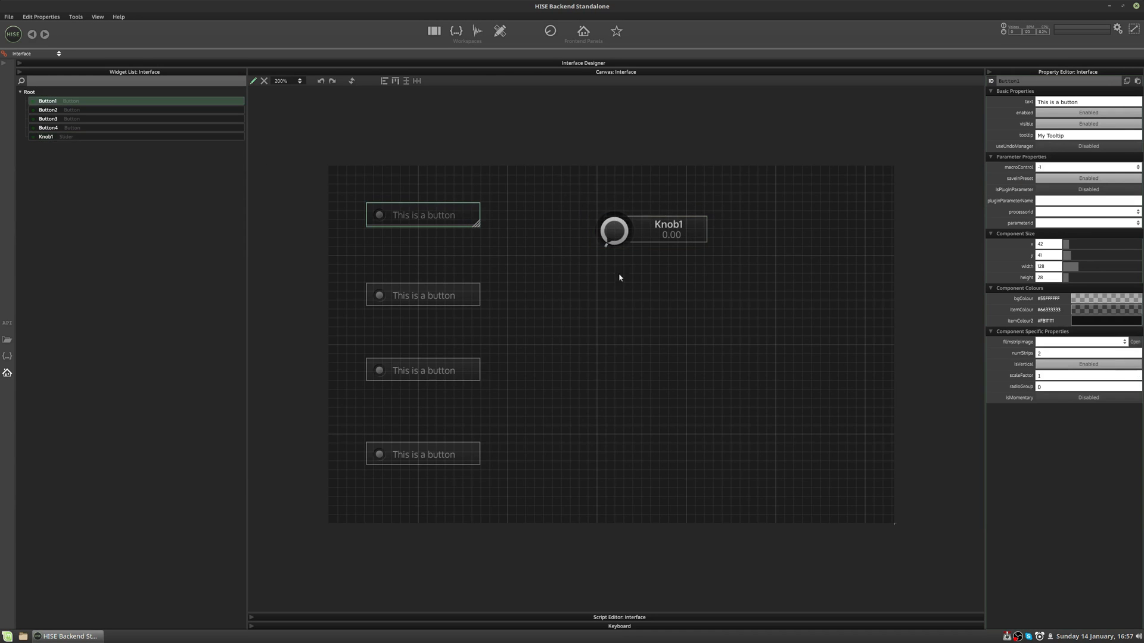
Copy only the text property of Knob1, paste it onto Button1 and clear the selection
click(632, 234)
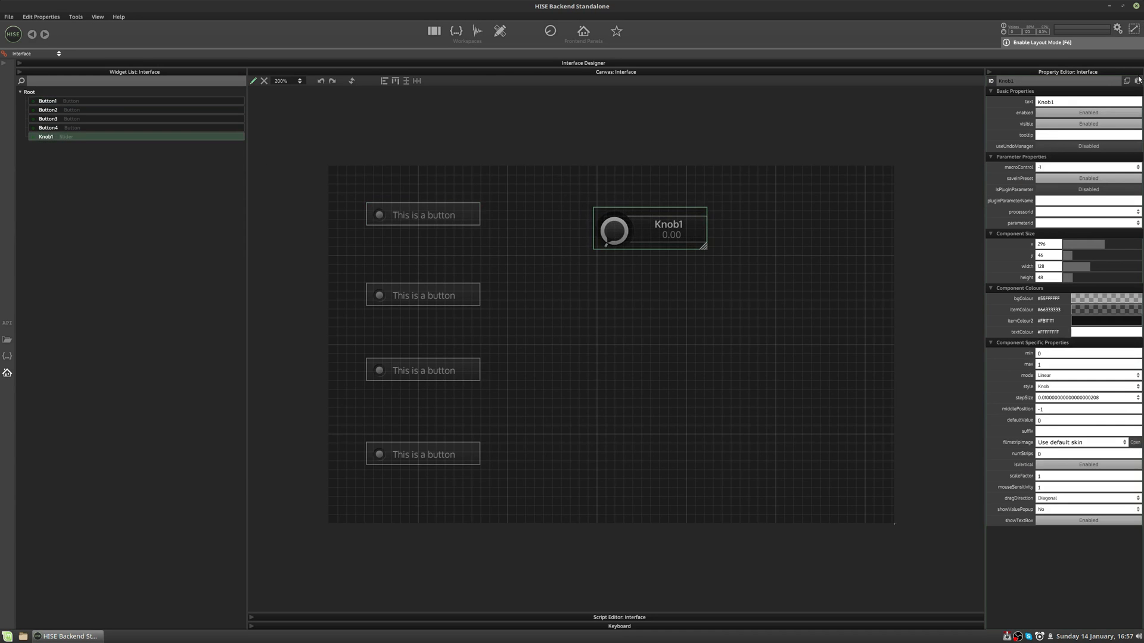
click(996, 106)
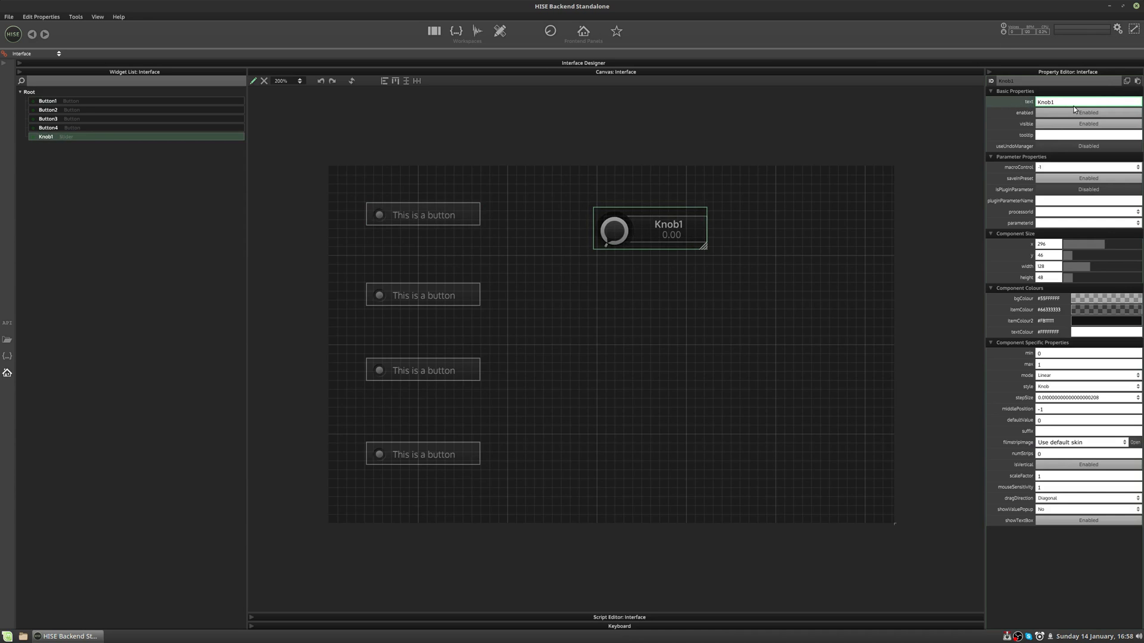
click(1127, 83)
click(402, 210)
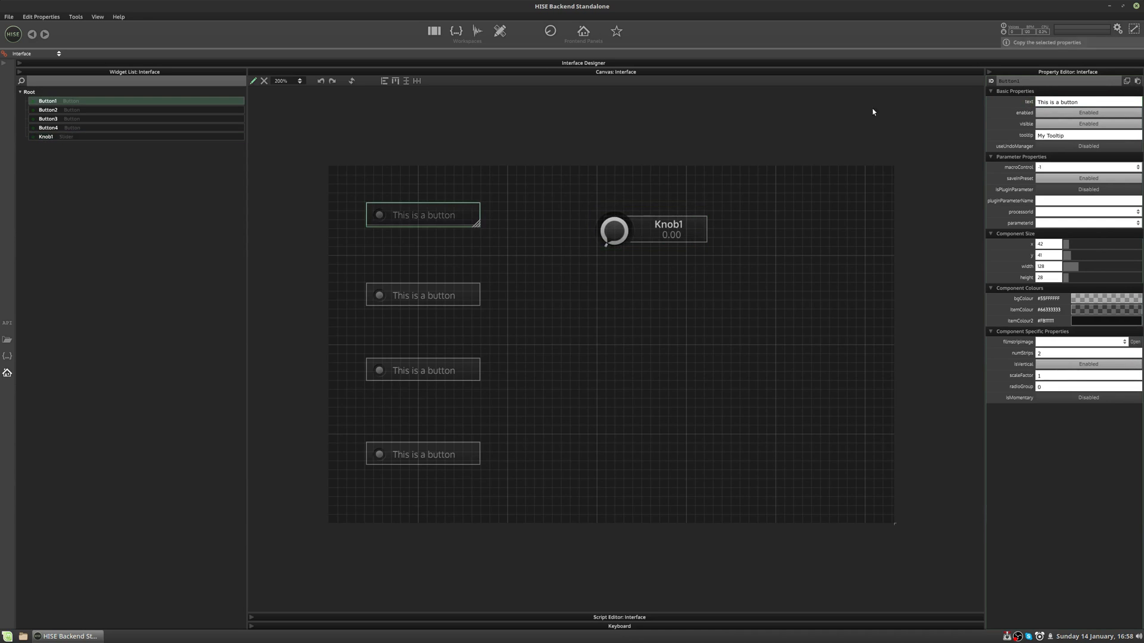
click(1137, 81)
click(377, 231)
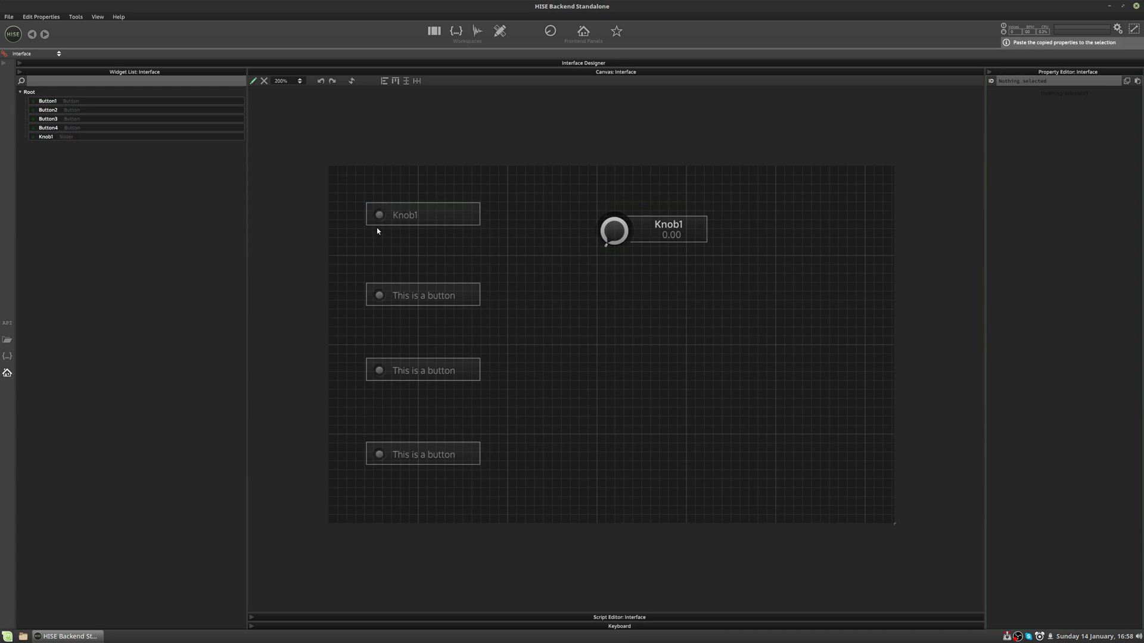